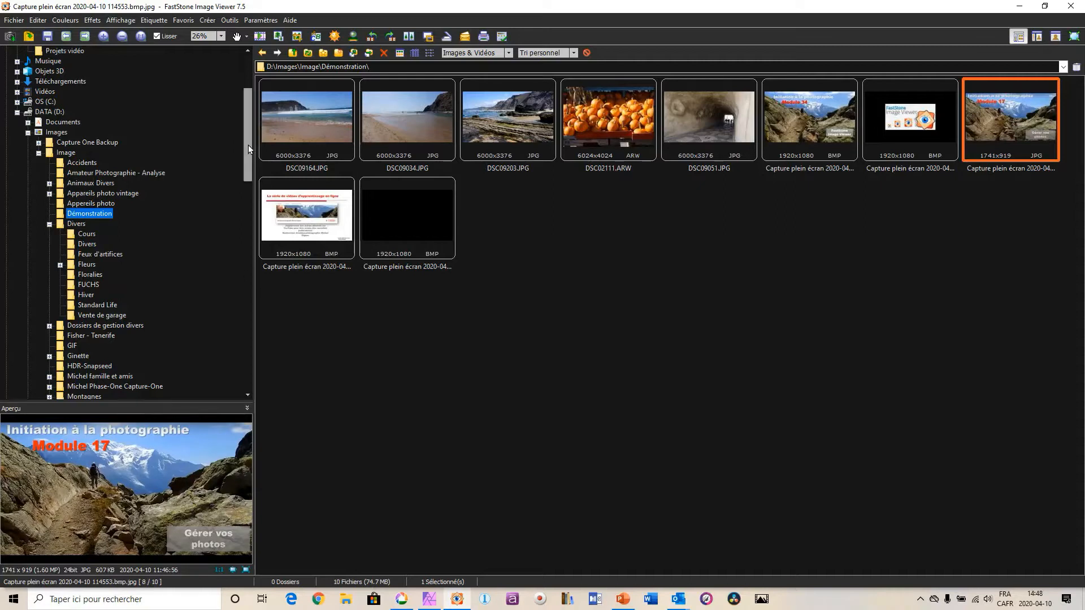
# - Browse the folder tree to the Fichier de démonstration folder inside the Démonstration folder of the user's pictures
pyautogui.moveTo(249, 145); pyautogui.dragTo(247, 111)
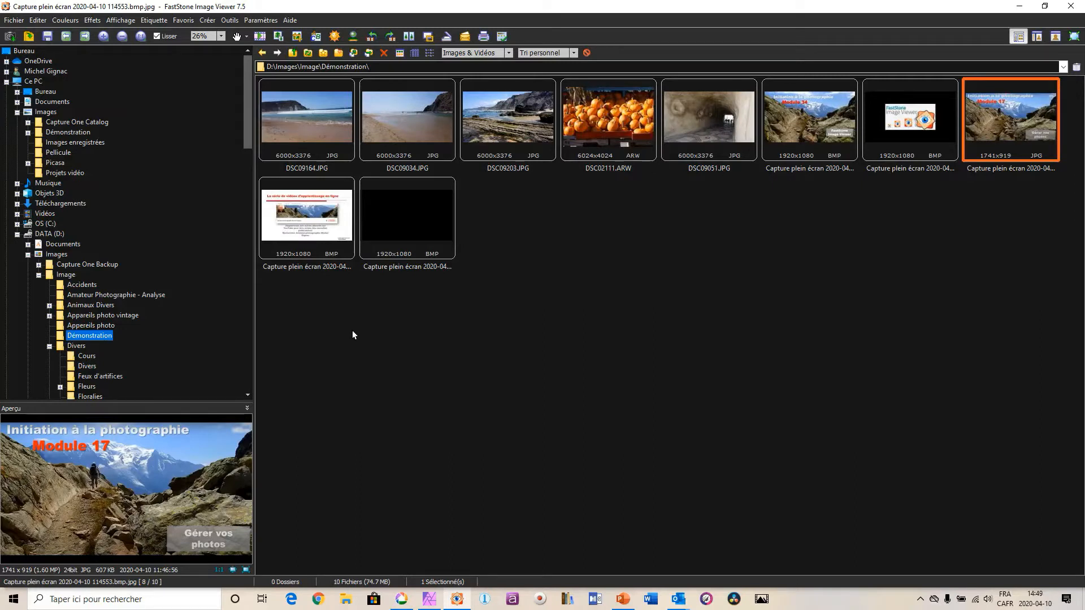
pyautogui.click(27, 132)
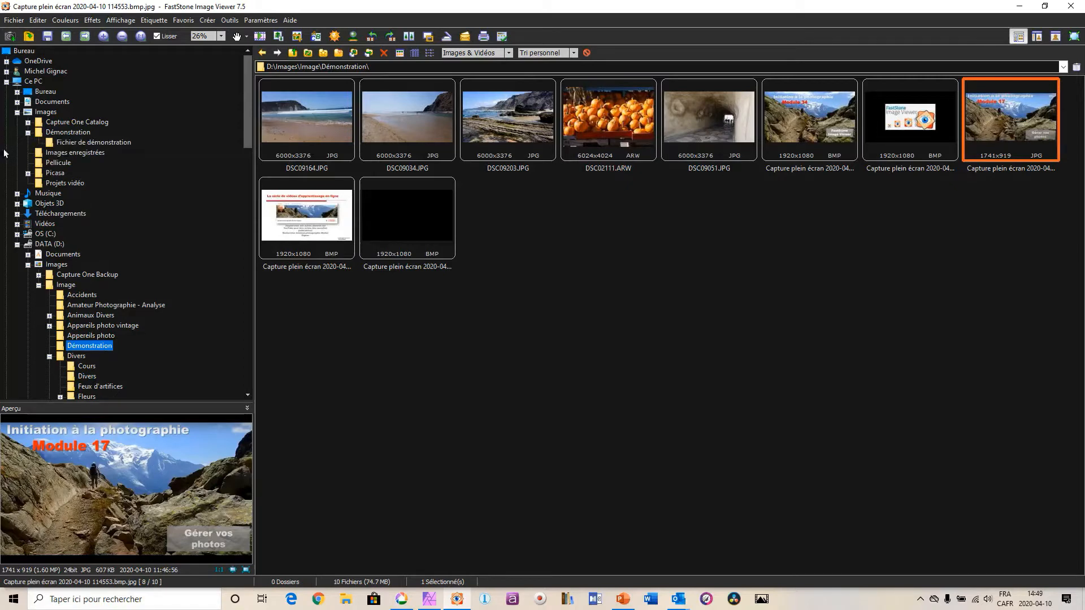
pyautogui.click(72, 132)
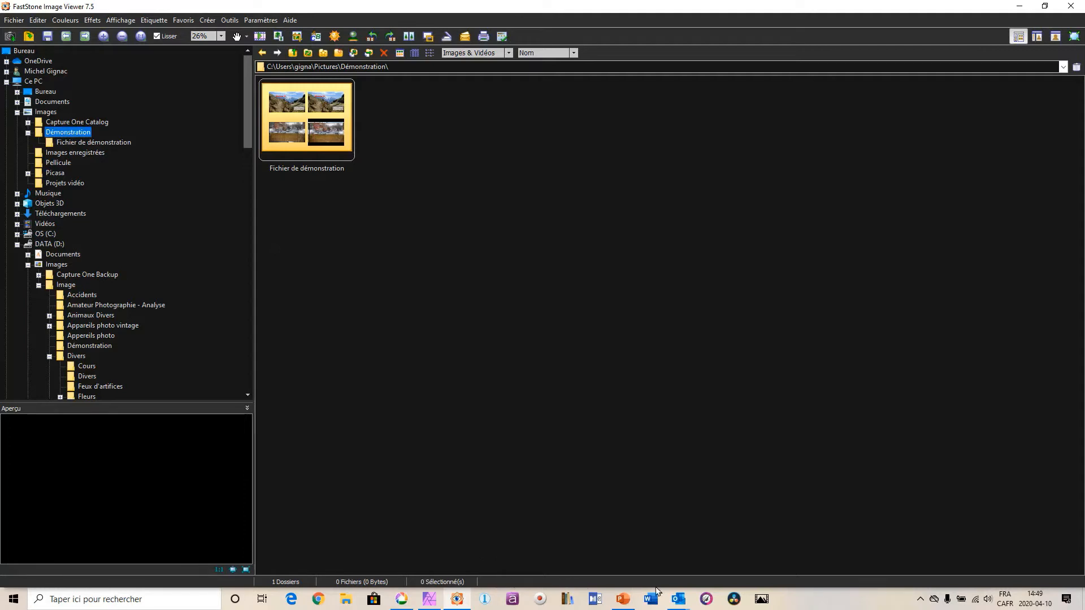
pyautogui.click(95, 144)
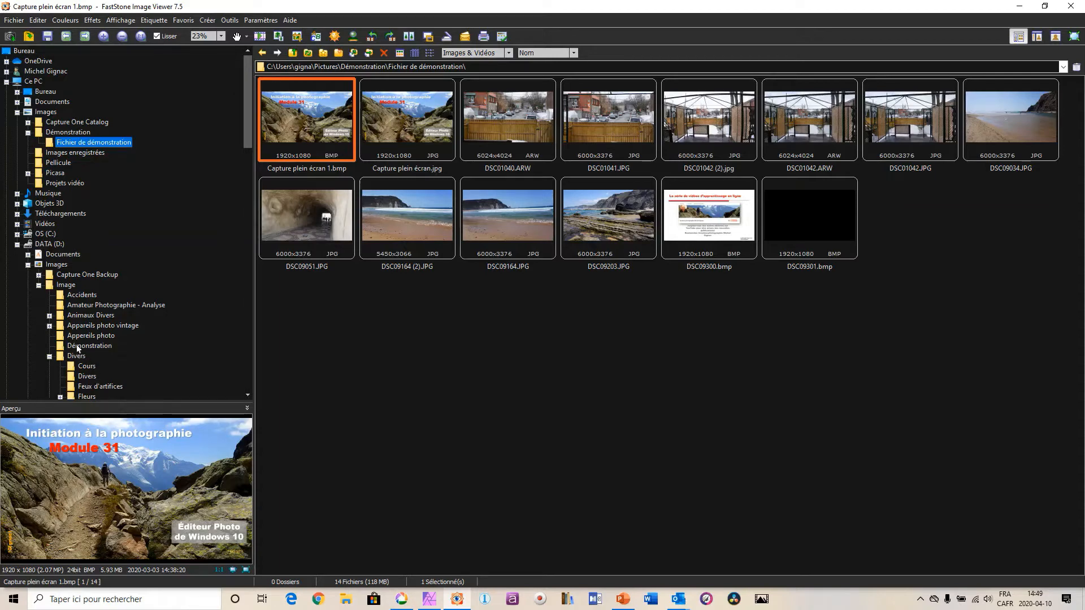
# - Collapse the Divers folder, then view DSC09164.JPG from D:\Images\Image\Démonstration in full screen
pyautogui.click(49, 357)
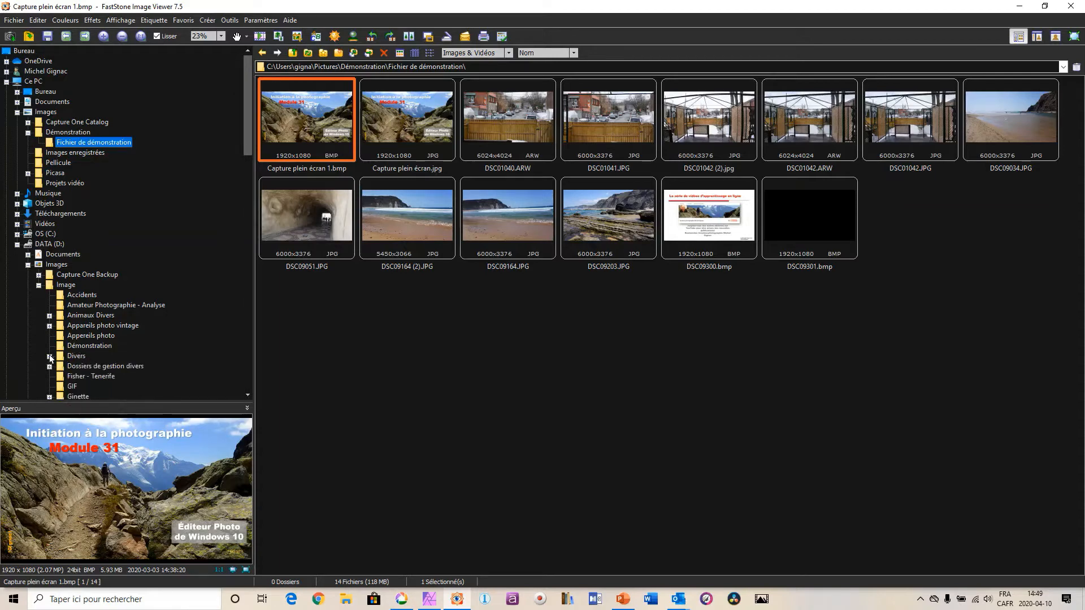
pyautogui.click(88, 347)
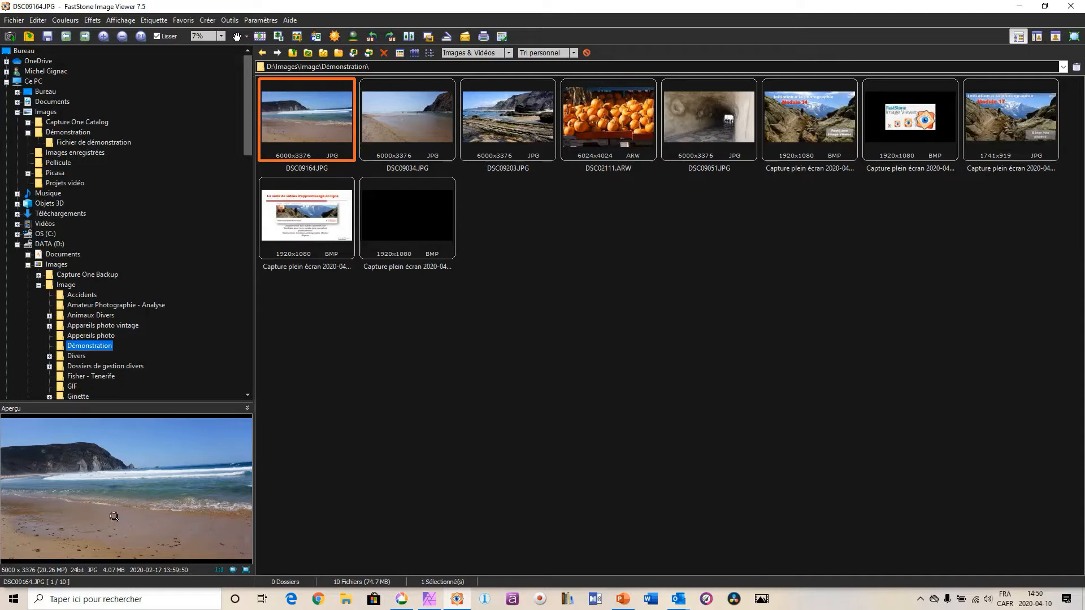
pyautogui.doubleClick(314, 121)
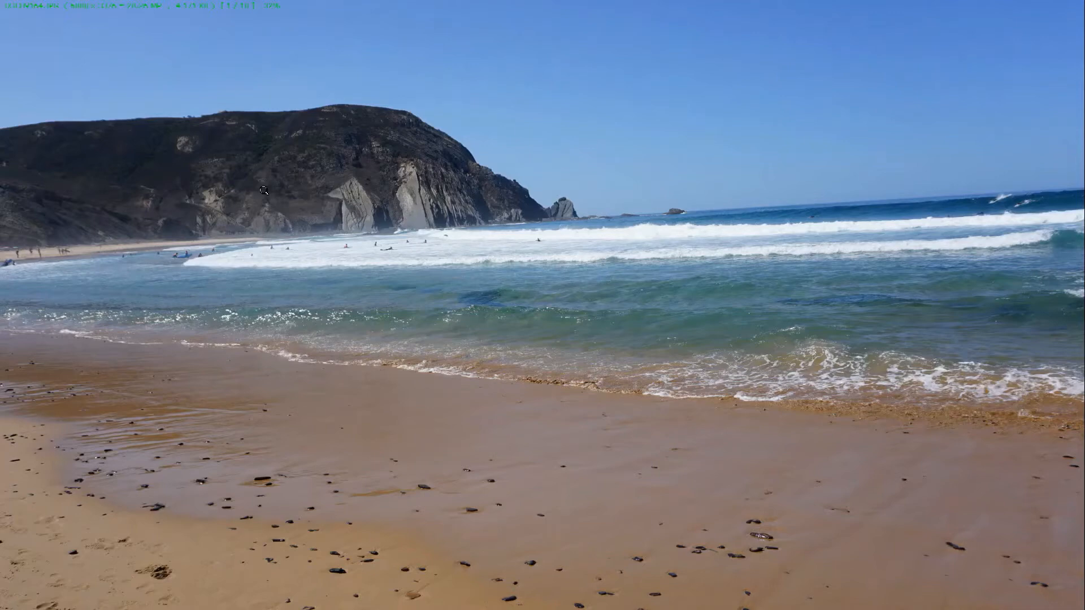
# - Start a custom-angle rotation of the full-screen beach photo and set the angle to 3.0 degrees
pyautogui.moveTo(3, 207)
pyautogui.moveTo(383, 3)
pyautogui.moveTo(1079, 303)
pyautogui.moveTo(504, 603)
pyautogui.moveTo(3, 271)
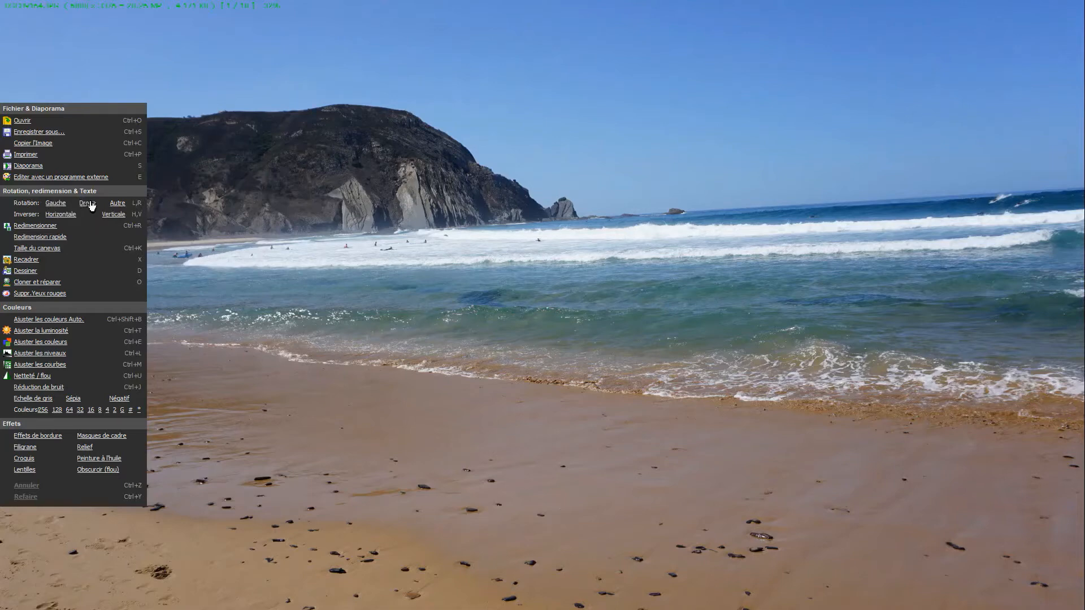
pyautogui.click(117, 204)
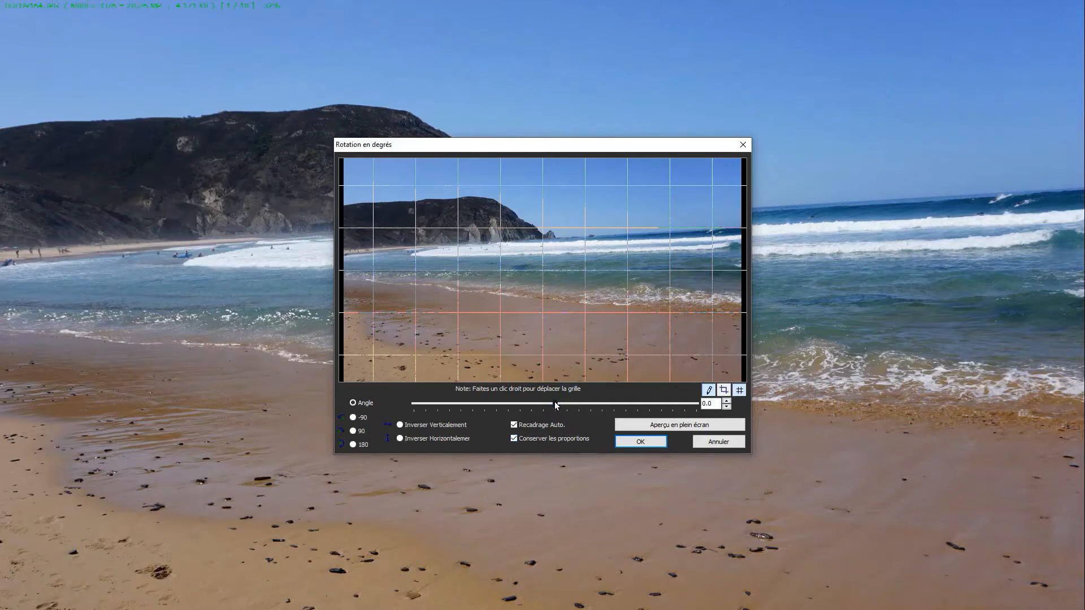
pyautogui.moveTo(556, 405); pyautogui.dragTo(562, 406)
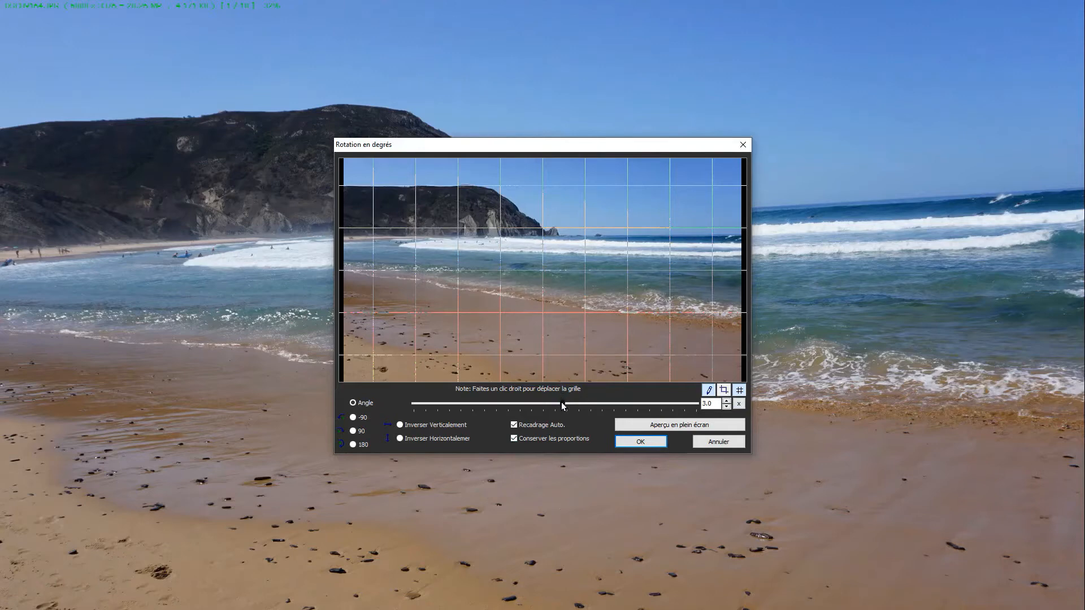
# - Fine-tune the rotation angle to 2.7 degrees and check the horizon against the grid in a full-screen preview
pyautogui.press('Left')
pyautogui.press('Left')
pyautogui.press('Left')
pyautogui.press('Left')
pyautogui.press('Left')
pyautogui.press('Left')
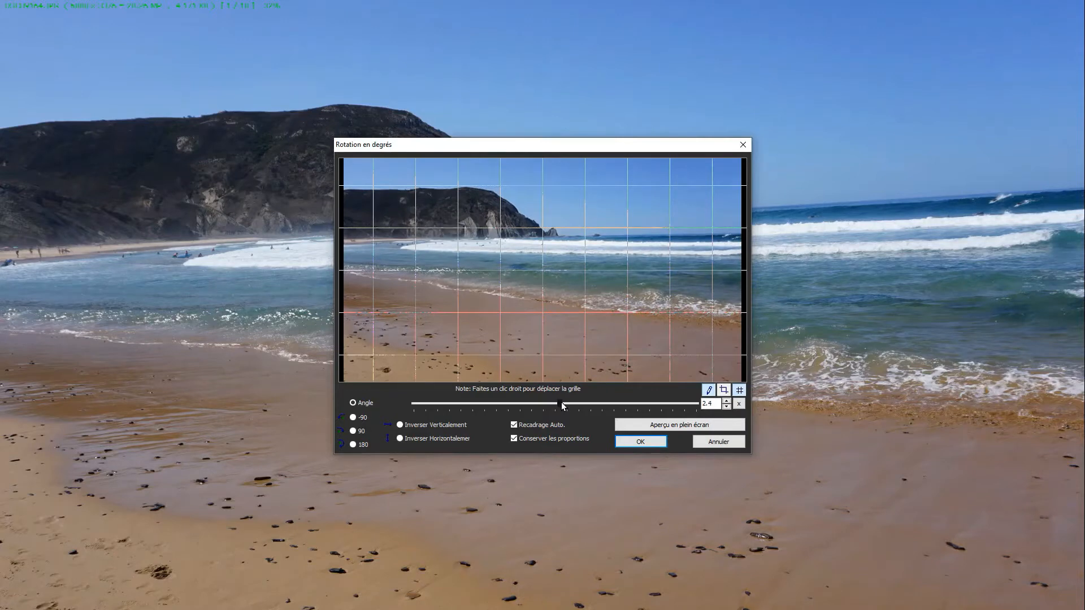
pyautogui.press('Right')
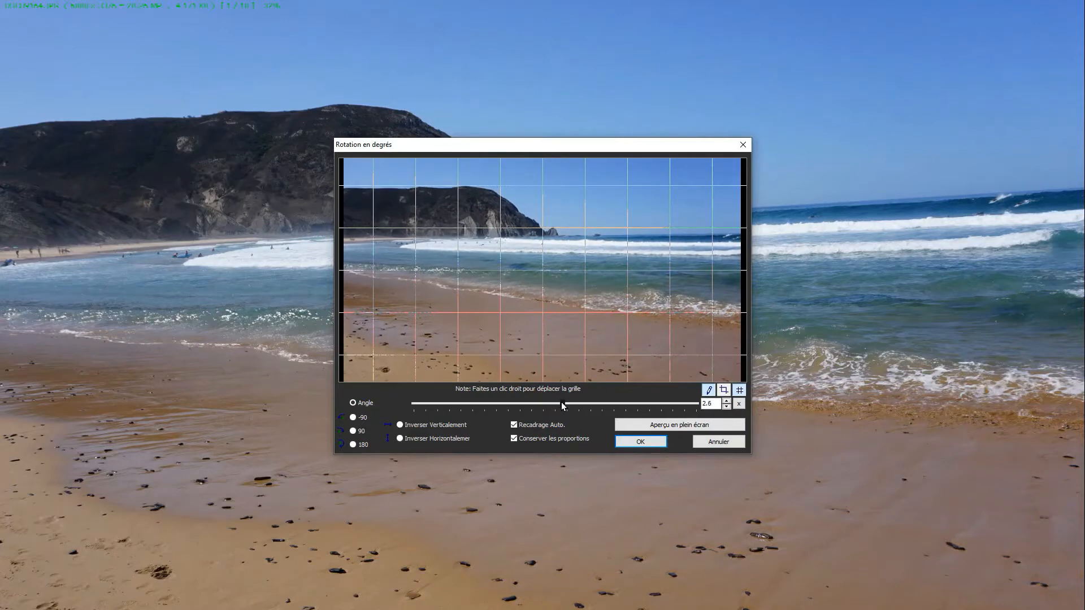
pyautogui.press('Right')
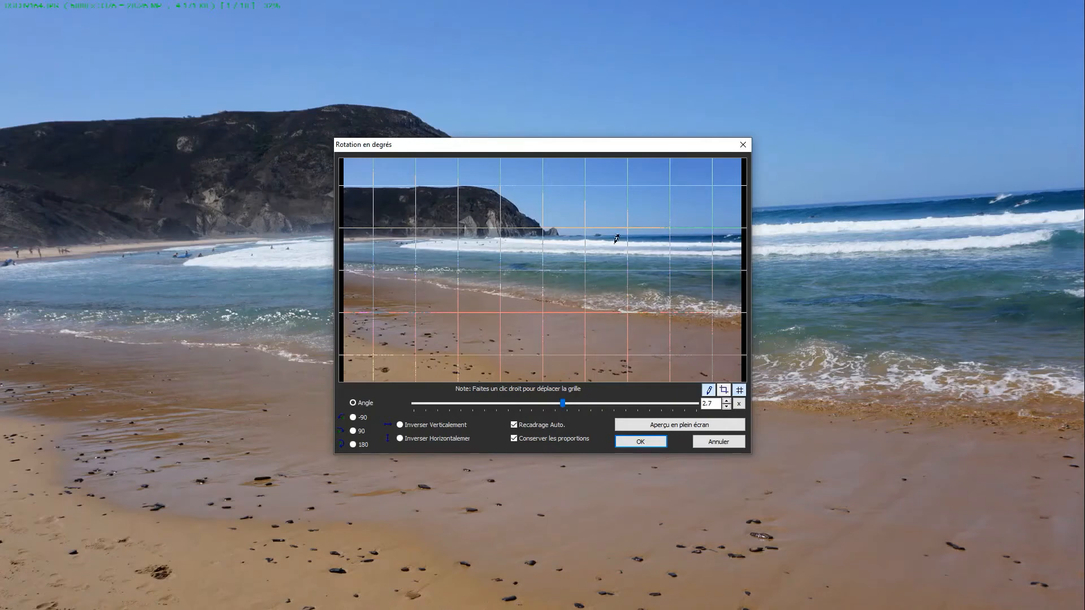
pyautogui.click(670, 427)
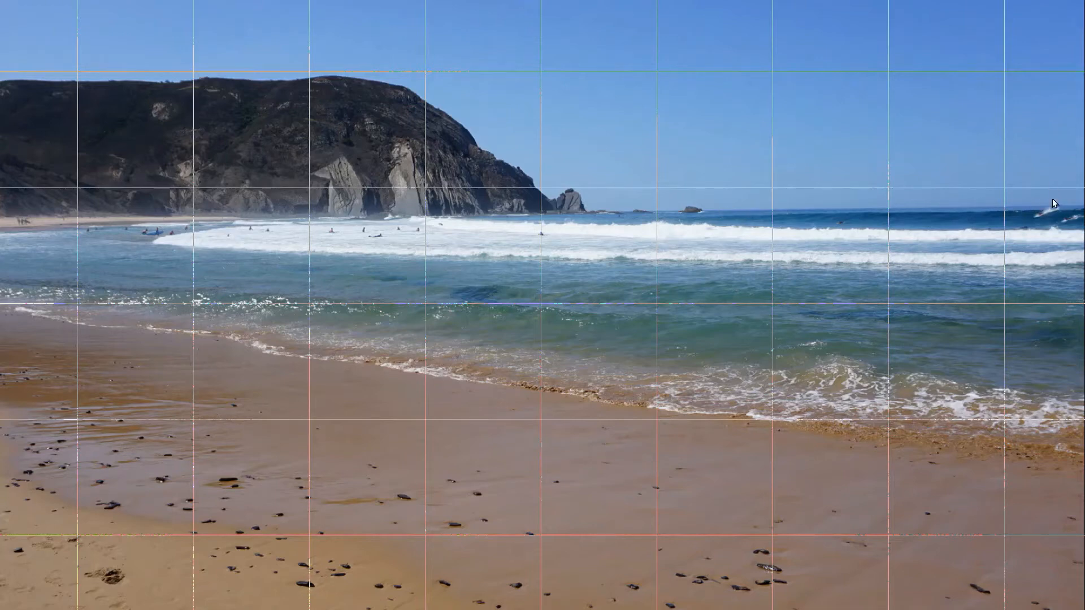
pyautogui.click(586, 354)
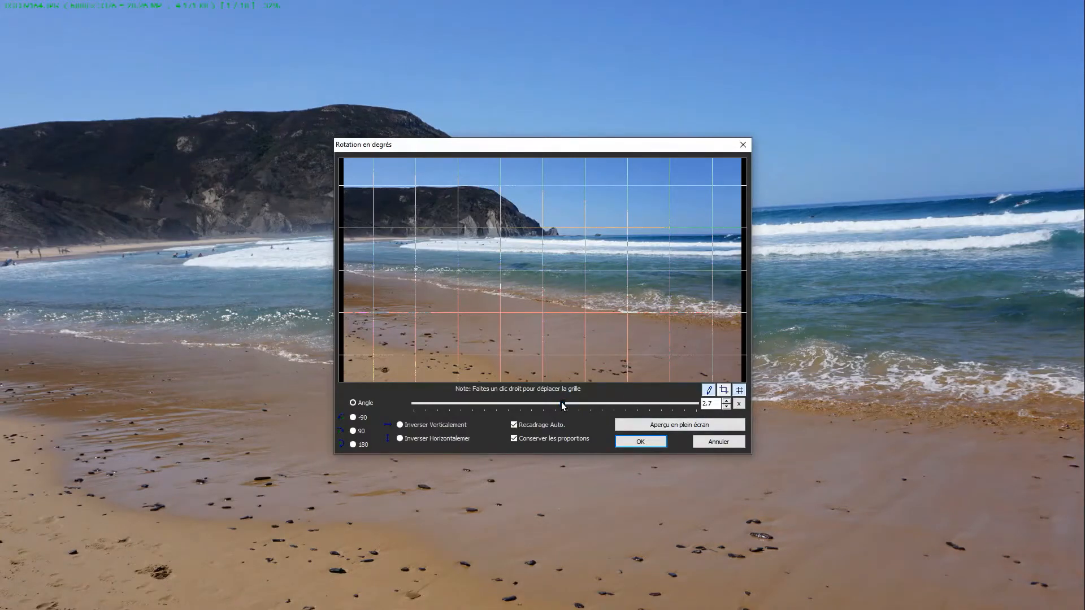
# - Increase the rotation angle to 3.2 degrees and check the horizon again in the full-screen preview
pyautogui.scroll(-3, 563, 406)
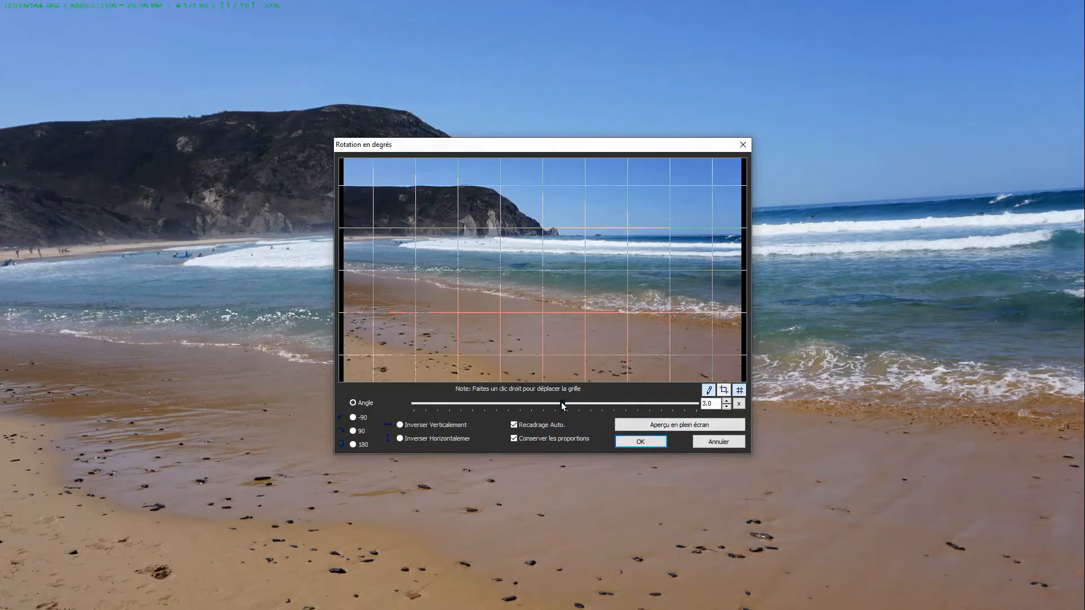
pyautogui.scroll(-2, 563, 405)
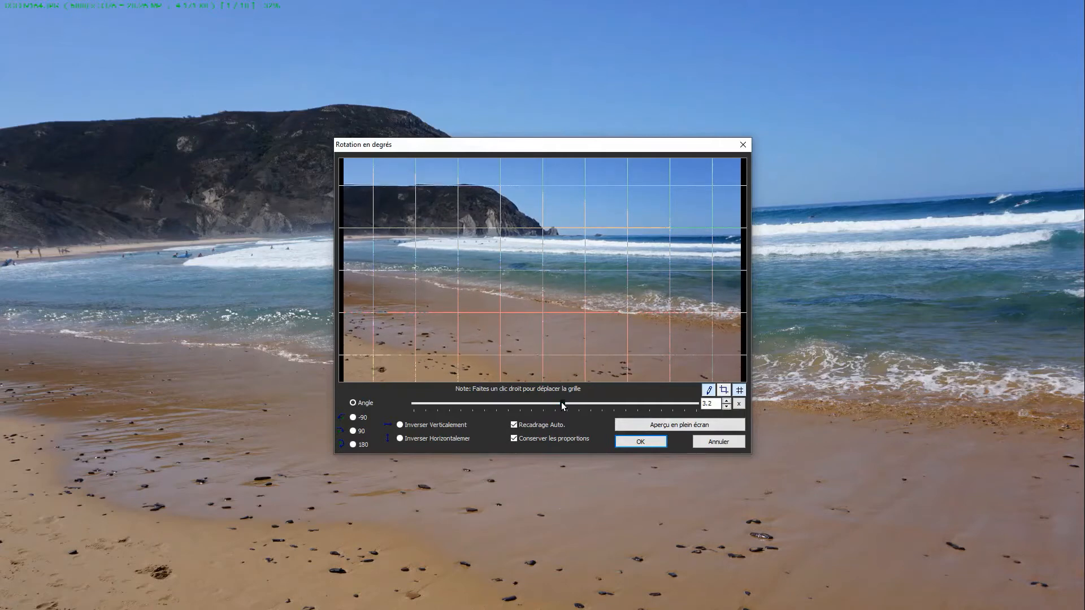
pyautogui.click(676, 428)
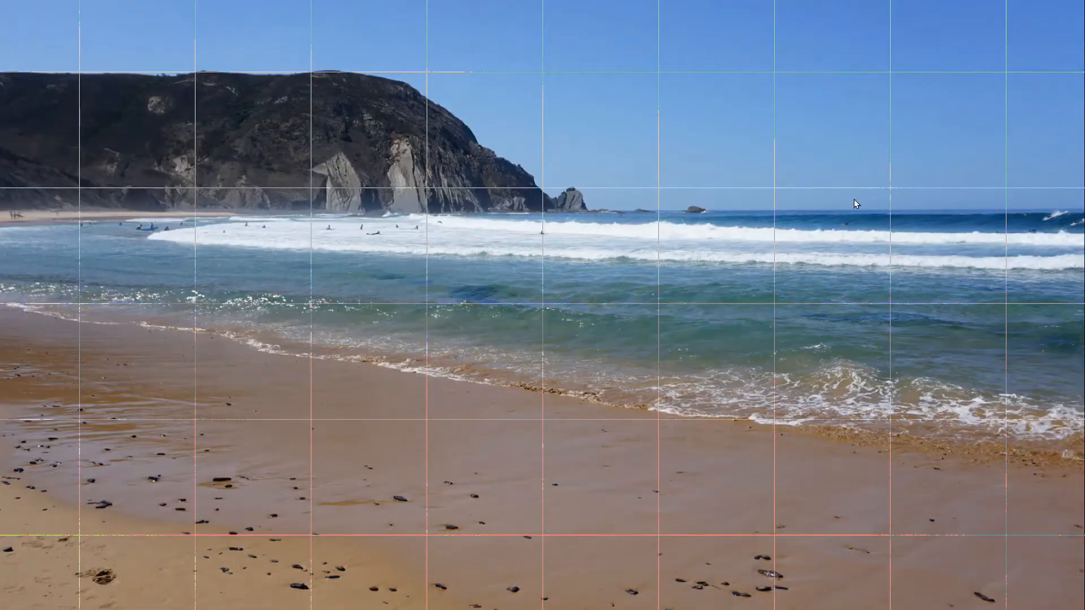
pyautogui.click(1023, 204)
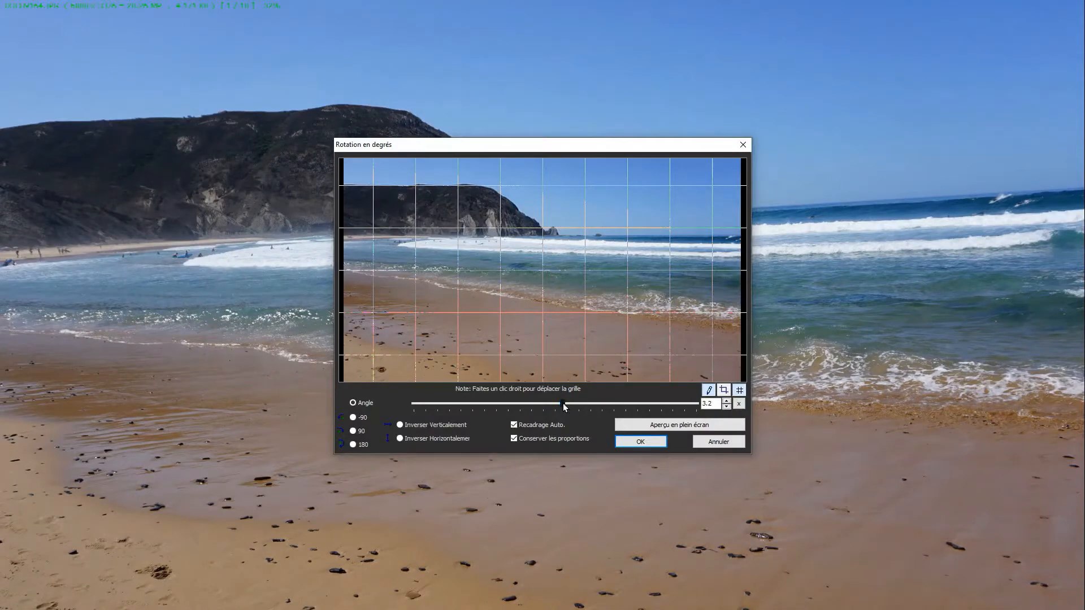
# - Set the rotation angle to 3.4 degrees and apply the rotation to the photo
pyautogui.scroll(1, 564, 406)
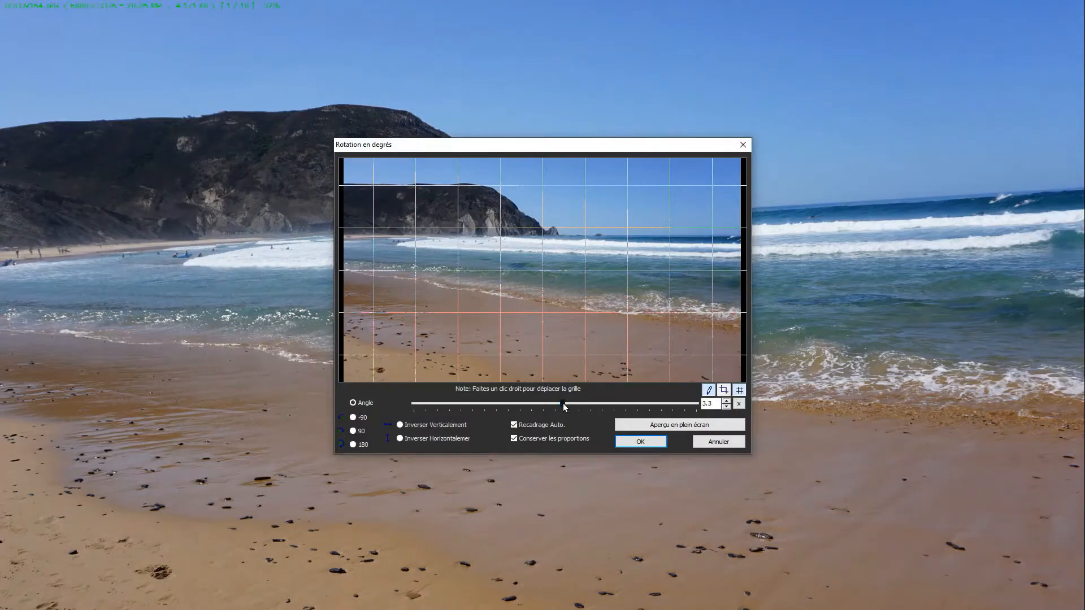
pyautogui.scroll(1, 564, 407)
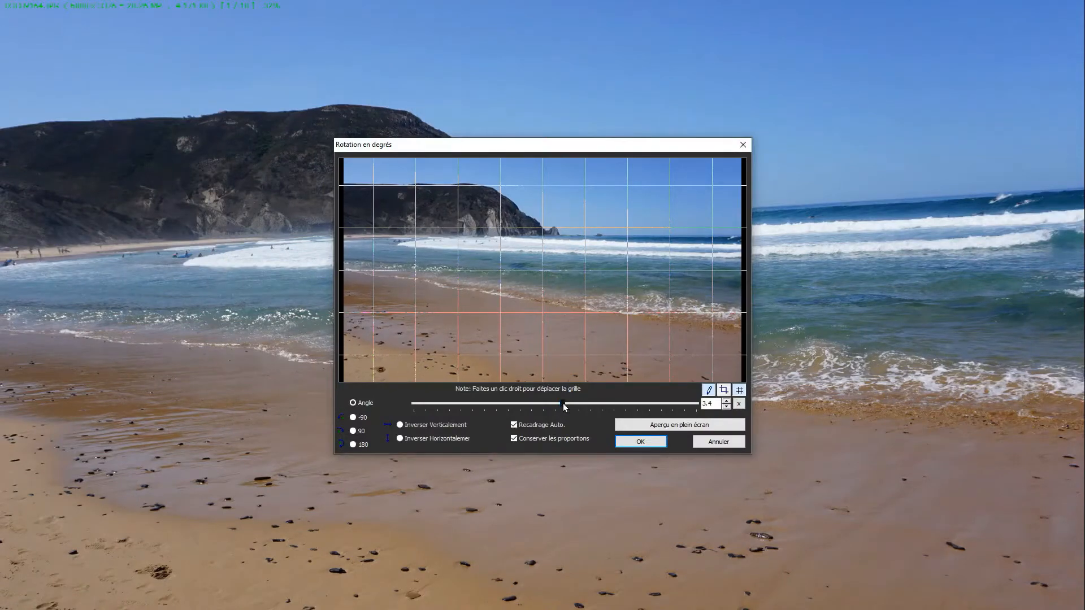
pyautogui.click(640, 441)
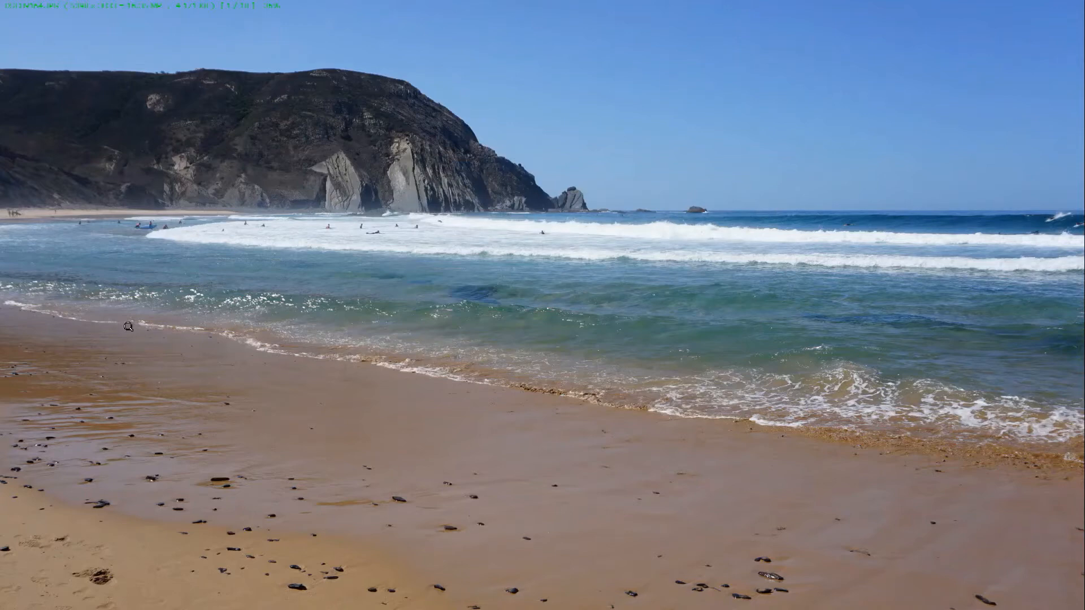
# - Apply the automatic colour adjustment to the straightened beach photo
pyautogui.moveTo(3, 330)
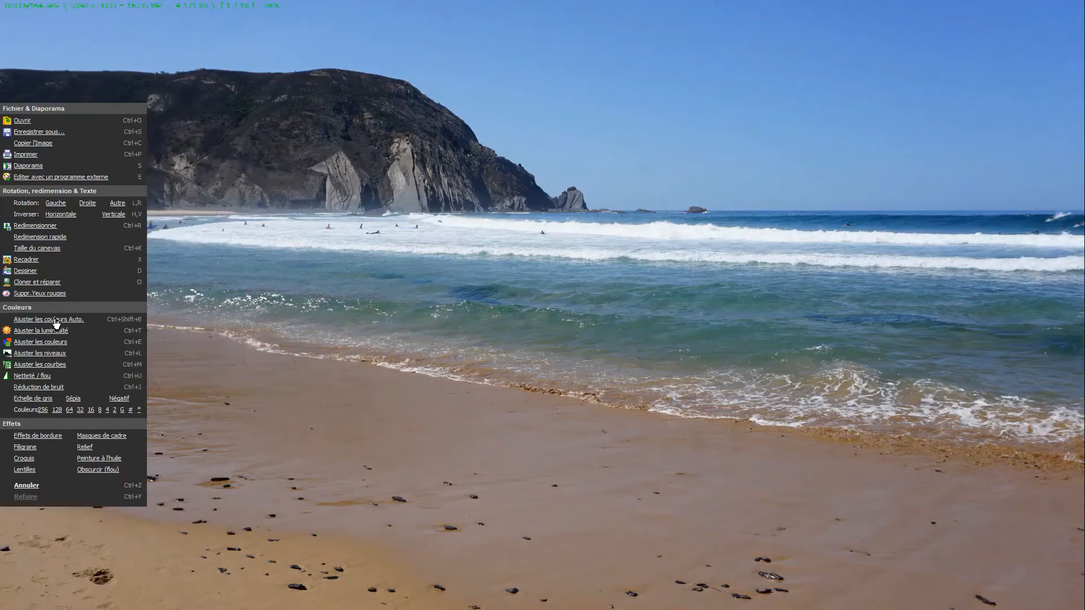
pyautogui.click(57, 321)
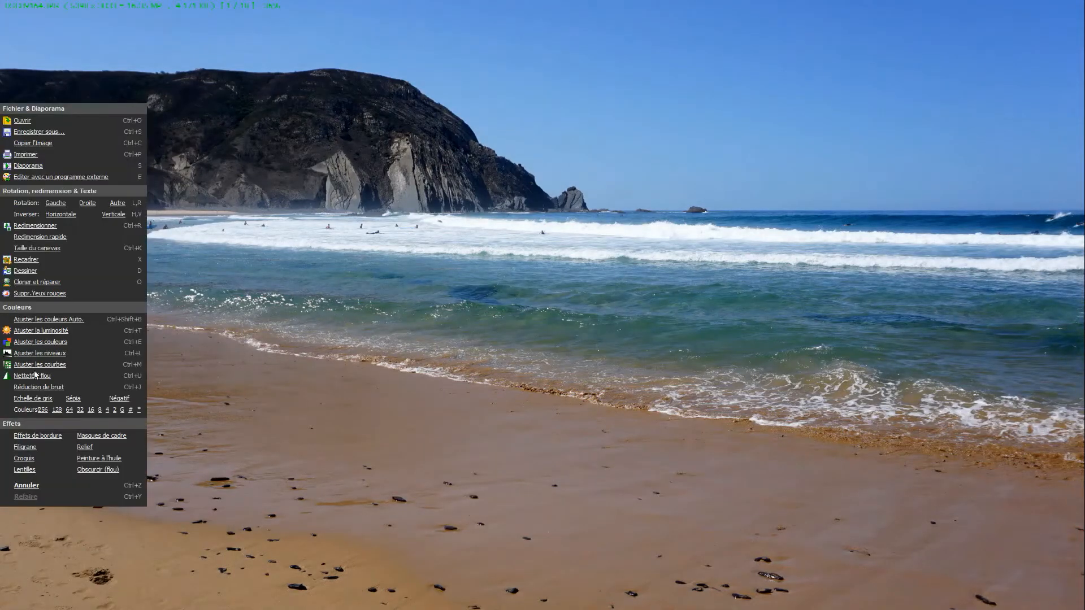
# - In the photo's lighting adjustment, set the dark tones to 19, the contrast to 16 and the saturation to 22
pyautogui.click(53, 331)
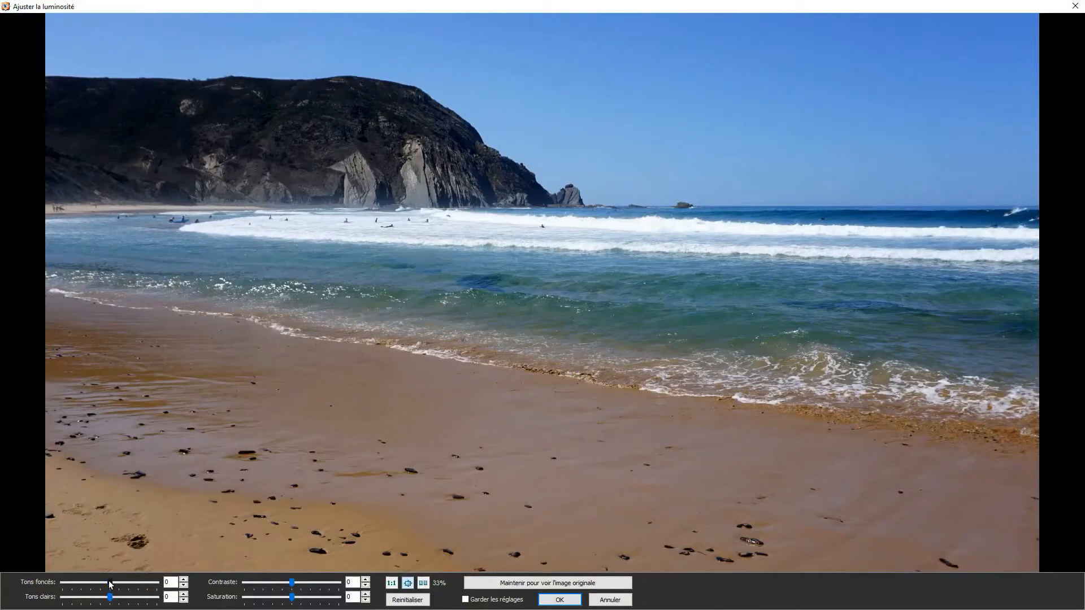
pyautogui.moveTo(111, 584); pyautogui.dragTo(119, 585)
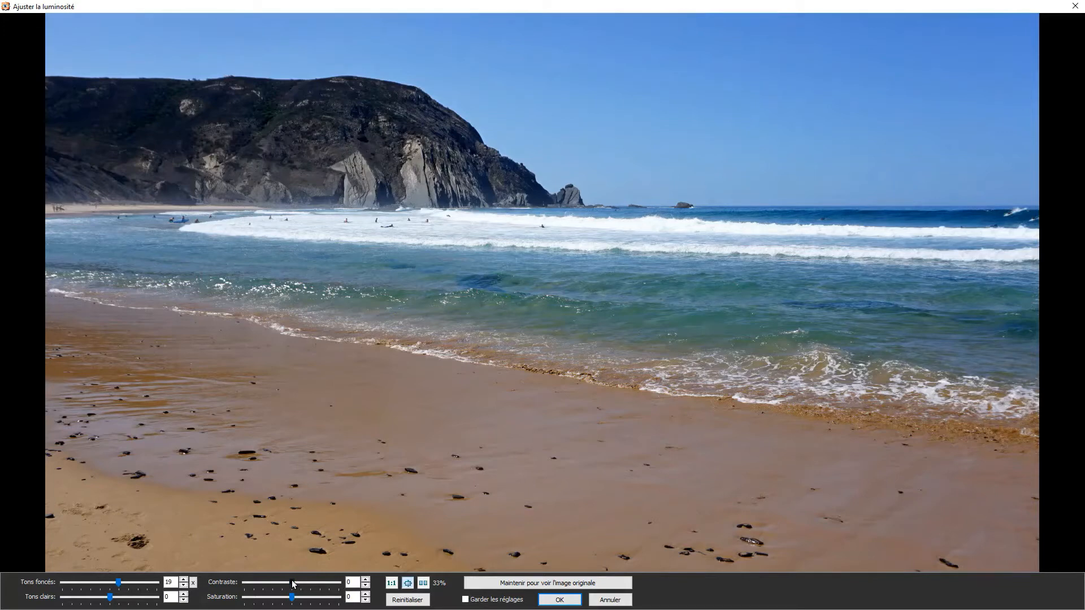
pyautogui.moveTo(293, 584); pyautogui.dragTo(303, 583)
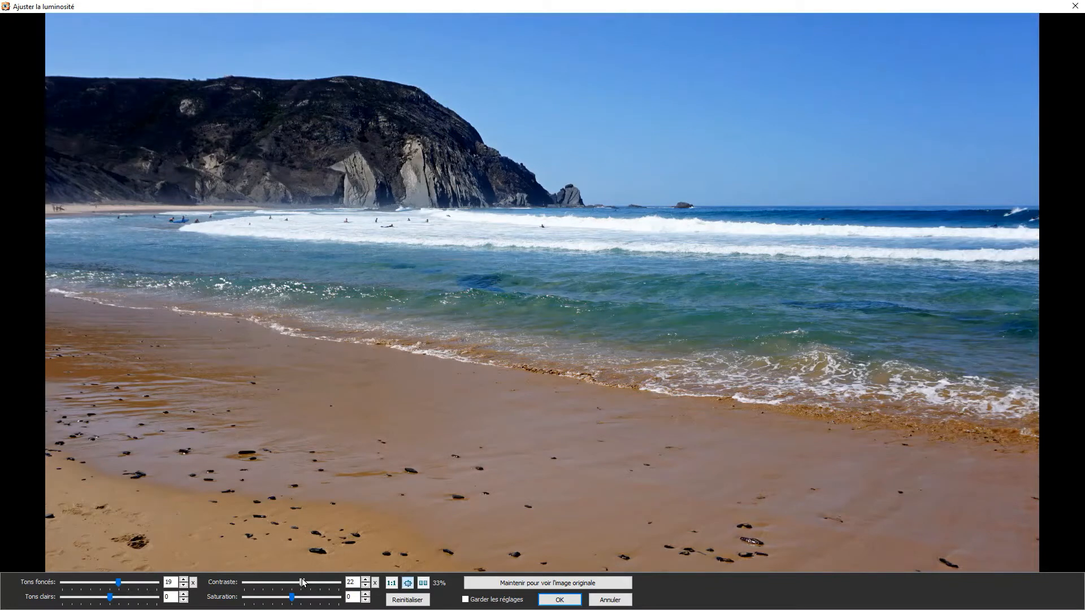
pyautogui.moveTo(303, 584); pyautogui.dragTo(300, 583)
pyautogui.moveTo(292, 599); pyautogui.dragTo(302, 596)
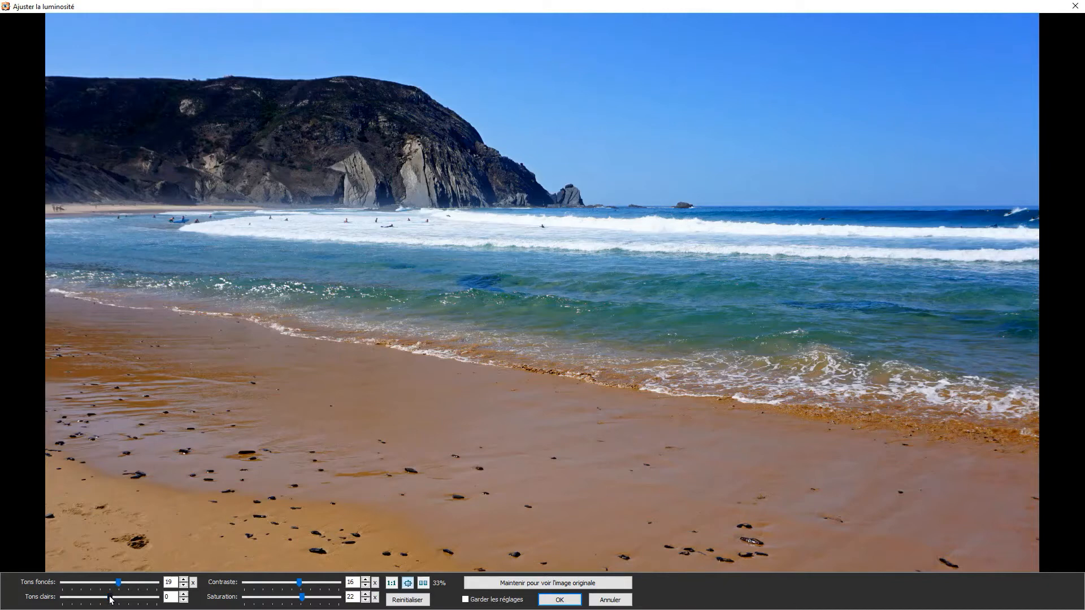
# - Try small changes to the light tones in both directions and return the value to 0
pyautogui.moveTo(110, 596); pyautogui.dragTo(109, 594)
pyautogui.press('Right')
pyautogui.press('Right')
pyautogui.press('Left')
pyautogui.press('Left')
pyautogui.press('Left')
pyautogui.press('Right')
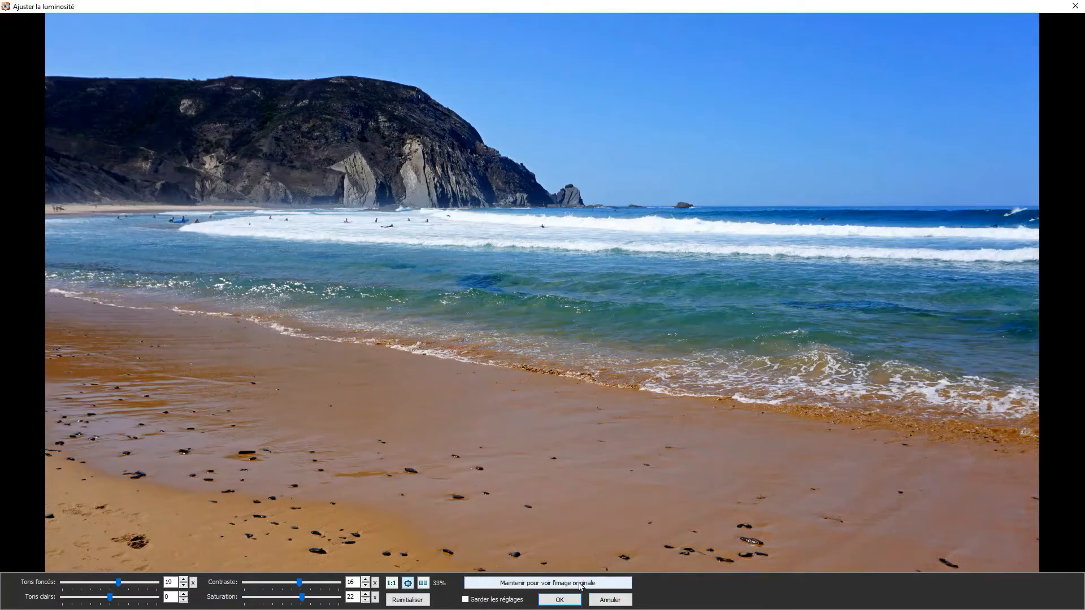
# - Compare the adjusted photo with the original image and apply the lighting changes
pyautogui.click(596, 587)
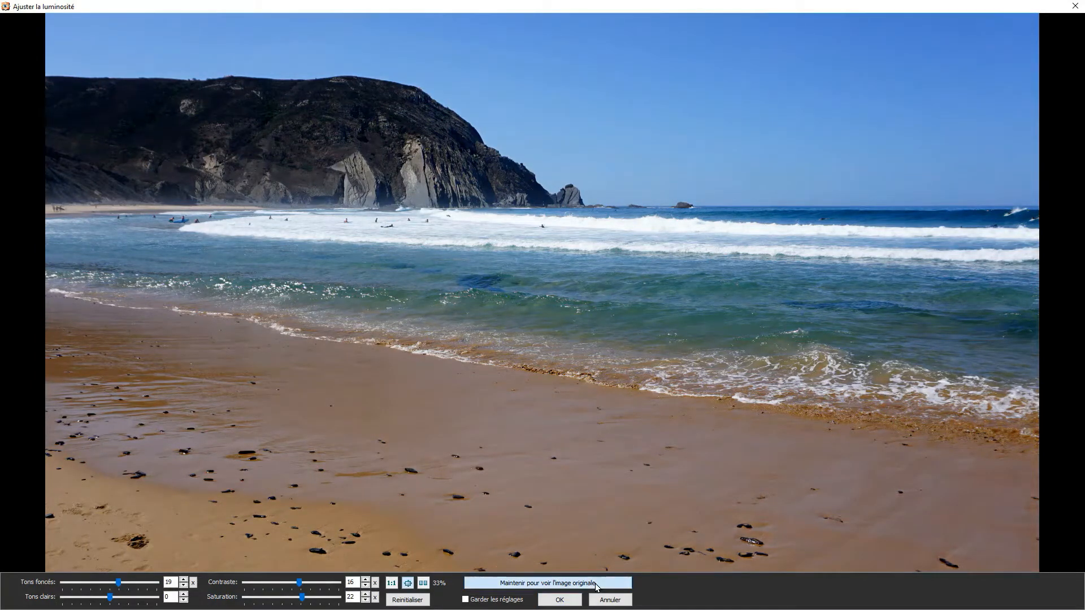
pyautogui.moveTo(596, 586); pyautogui.dragTo(596, 584)
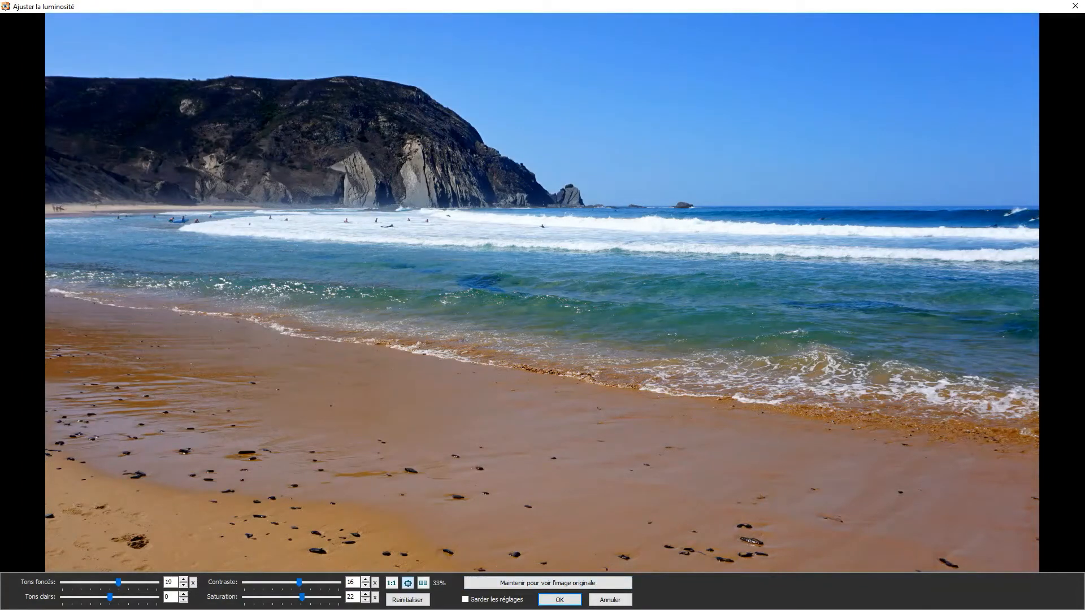
pyautogui.click(560, 603)
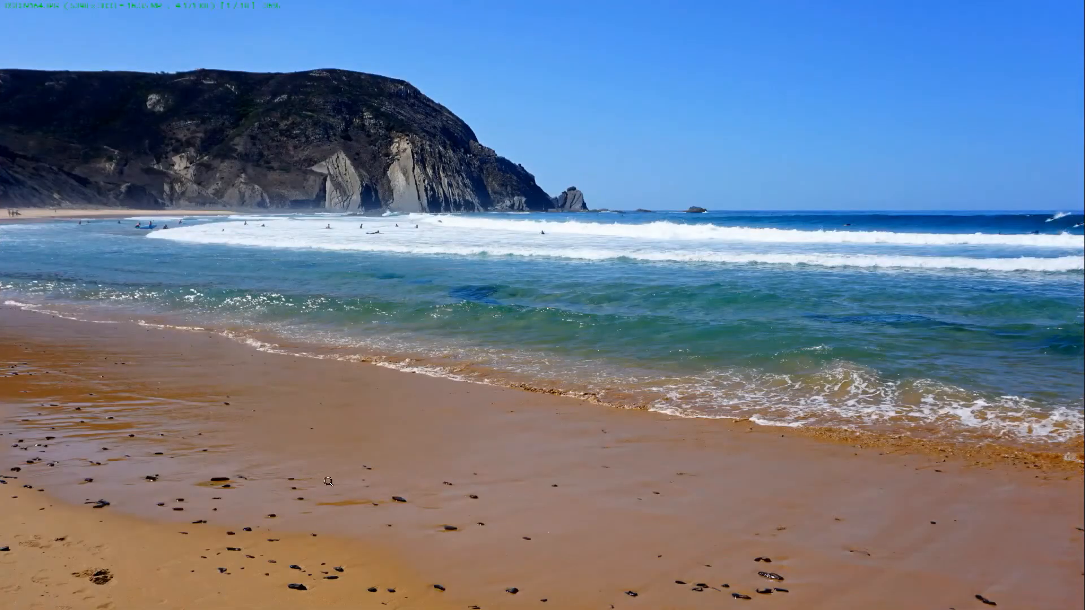
# - Try adjusting the photo's hue in the colour adjustment dialog and discard the changes
pyautogui.moveTo(10, 205)
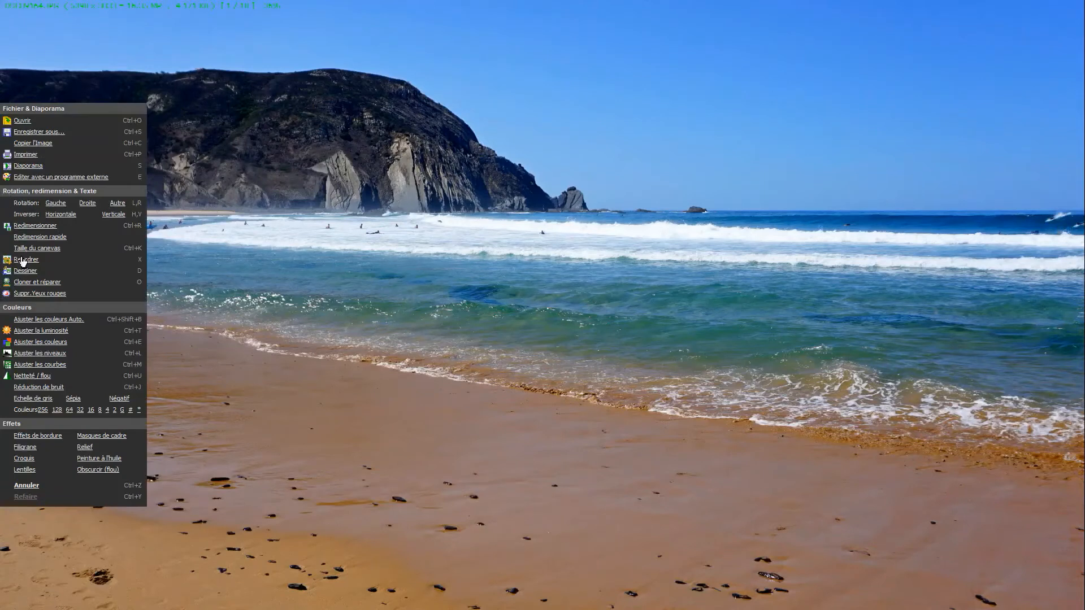
pyautogui.click(49, 344)
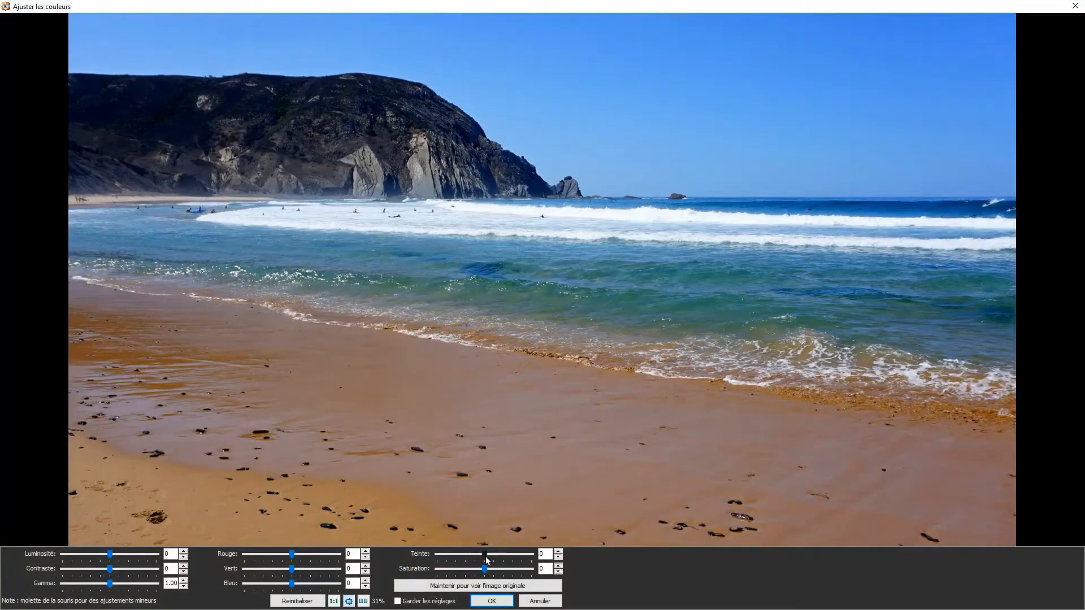
pyautogui.moveTo(484, 555)
pyautogui.mouseDown()
pyautogui.moveTo(502, 553)
pyautogui.moveTo(451, 556)
pyautogui.moveTo(483, 560)
pyautogui.mouseUp()
pyautogui.scroll(1, 483, 560)
pyautogui.scroll(2, 483, 560)
pyautogui.click(483, 571)
pyautogui.click(540, 602)
# - Try moving the black and white input levels of the photo's RGB histogram and discard the changes
pyautogui.moveTo(4, 256)
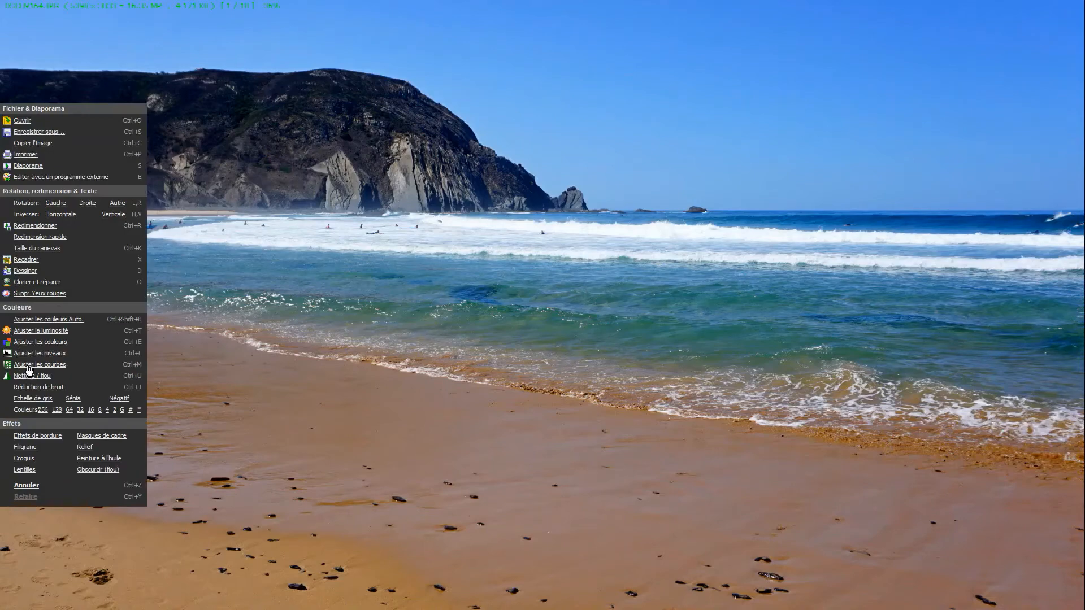
pyautogui.click(43, 355)
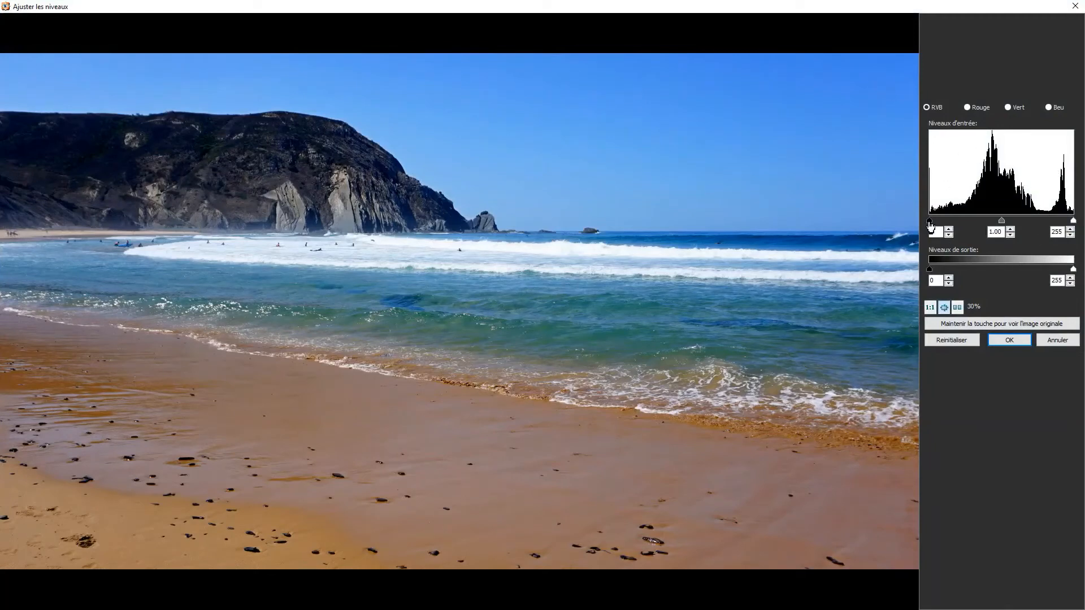
pyautogui.moveTo(931, 226)
pyautogui.mouseDown()
pyautogui.moveTo(958, 228)
pyautogui.moveTo(915, 229)
pyautogui.mouseUp()
pyautogui.moveTo(1073, 221)
pyautogui.mouseDown()
pyautogui.moveTo(1012, 220)
pyautogui.moveTo(1078, 226)
pyautogui.mouseUp()
pyautogui.click(1058, 341)
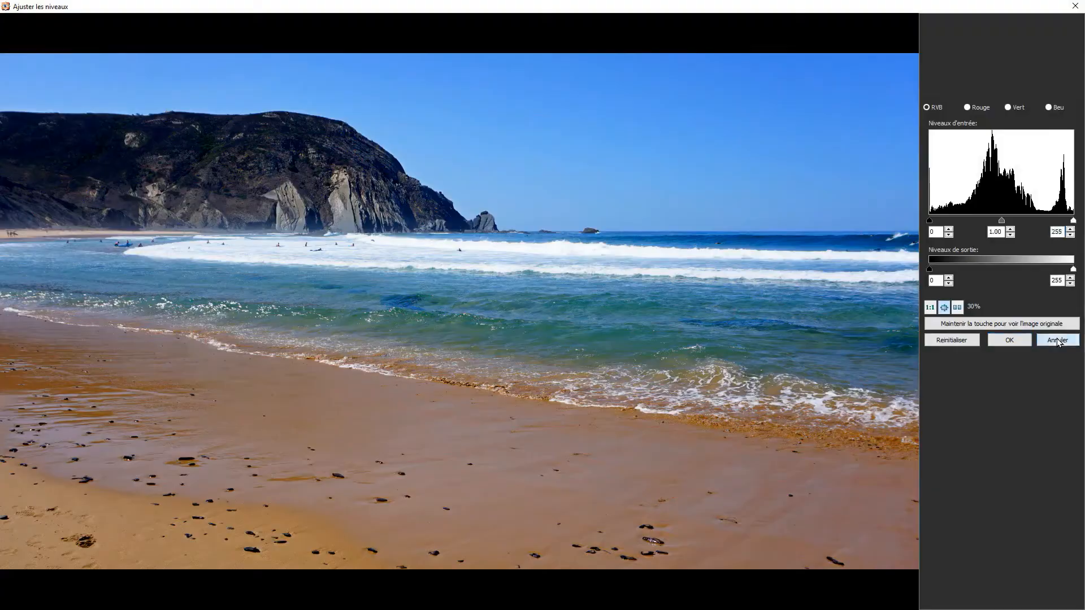
# - Try an S-shaped RGB curve on the photo by lowering the shadows and raising the highlights, and discard it
pyautogui.moveTo(7, 348)
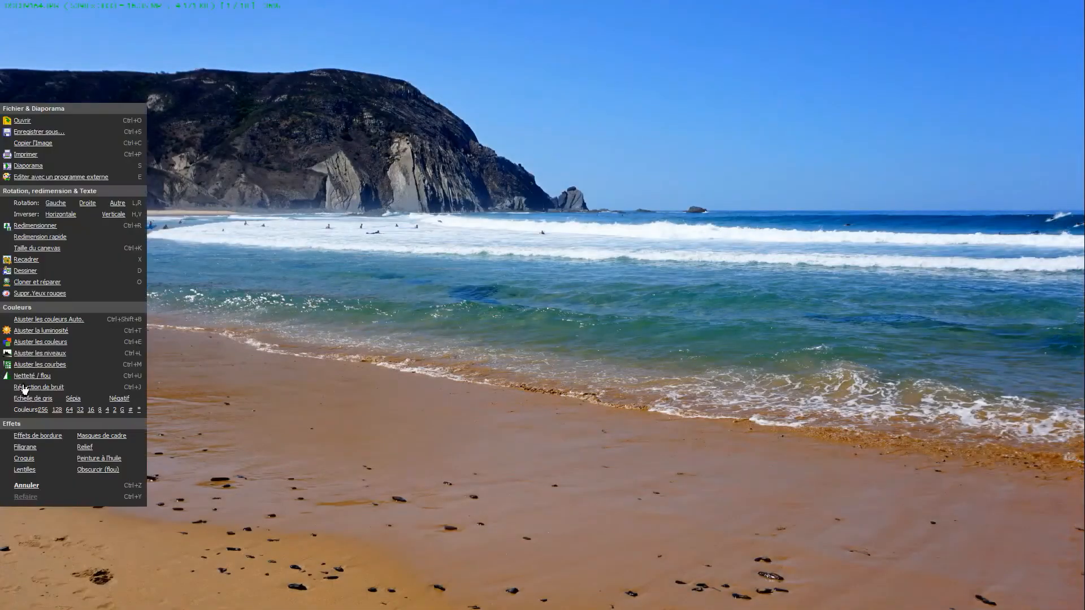
pyautogui.click(35, 366)
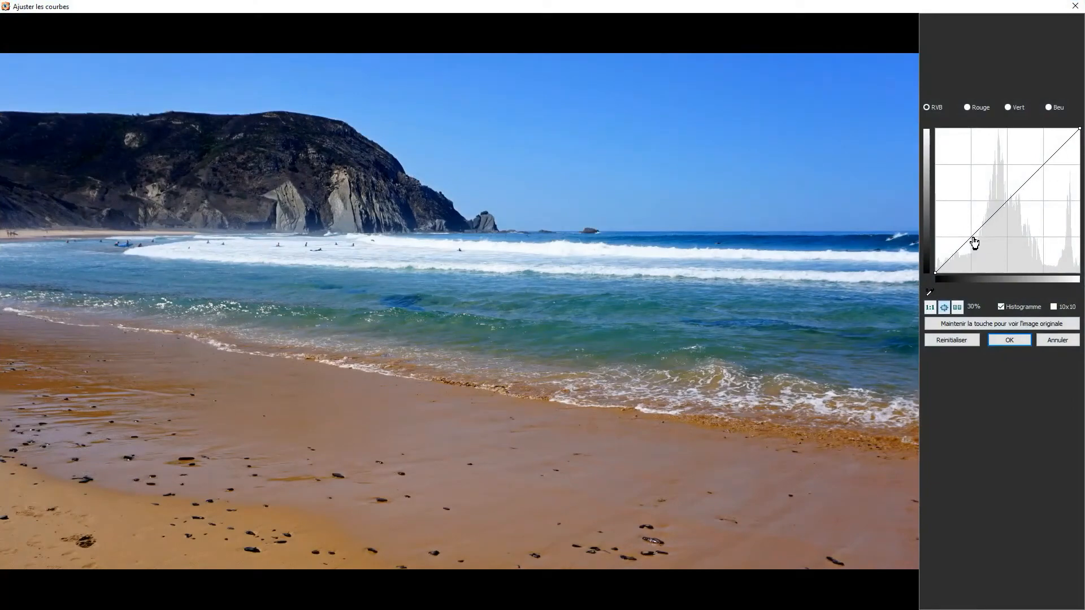
pyautogui.moveTo(973, 243); pyautogui.dragTo(979, 244)
pyautogui.moveTo(1044, 180); pyautogui.dragTo(1031, 179)
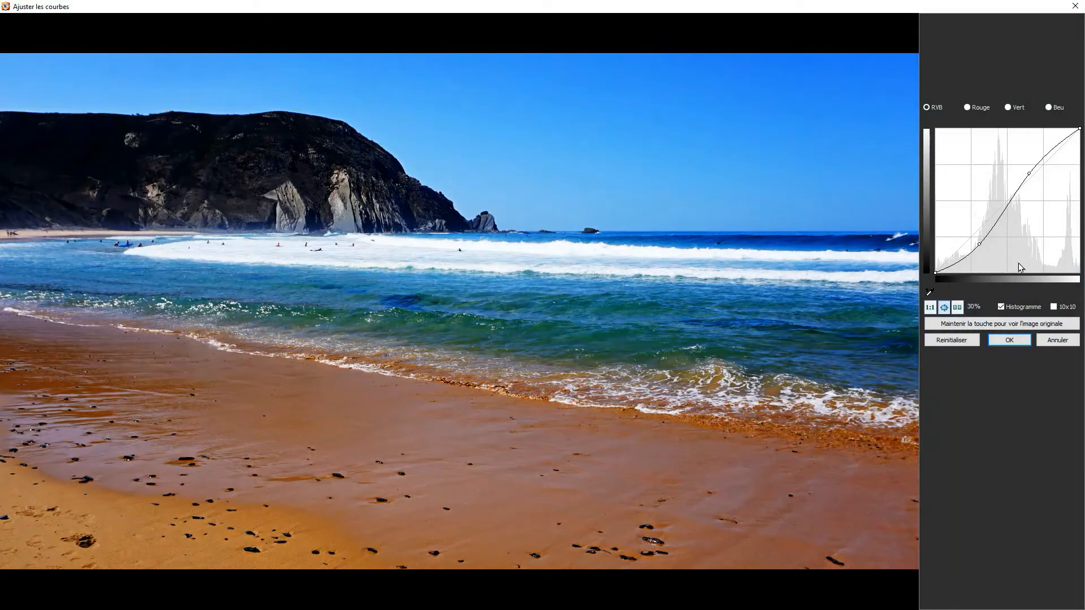
pyautogui.moveTo(981, 250)
pyautogui.mouseDown()
pyautogui.moveTo(964, 242)
pyautogui.moveTo(976, 249)
pyautogui.mouseUp()
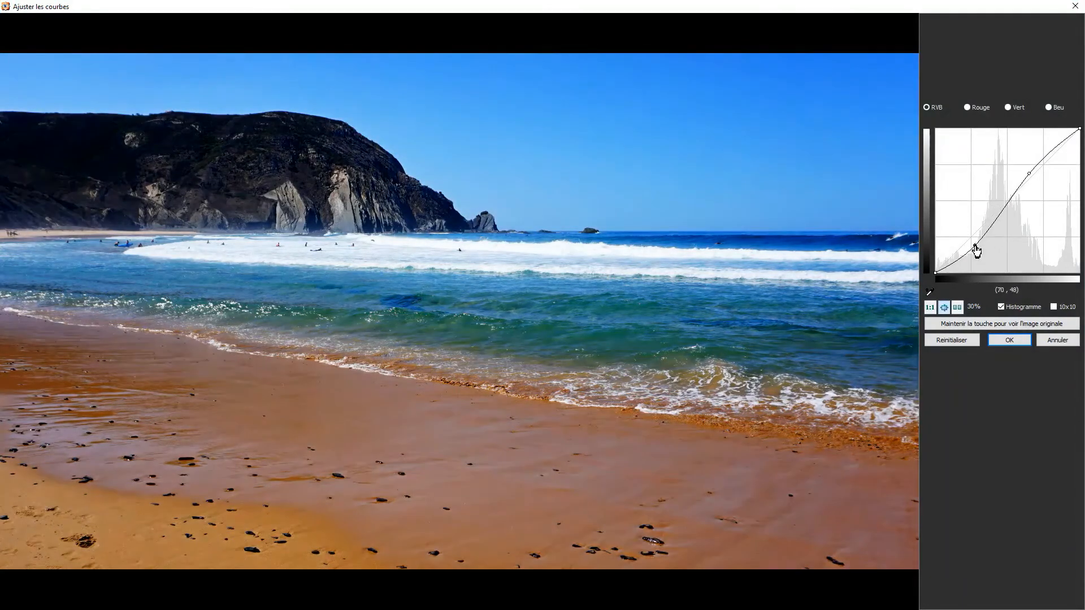
pyautogui.click(1058, 341)
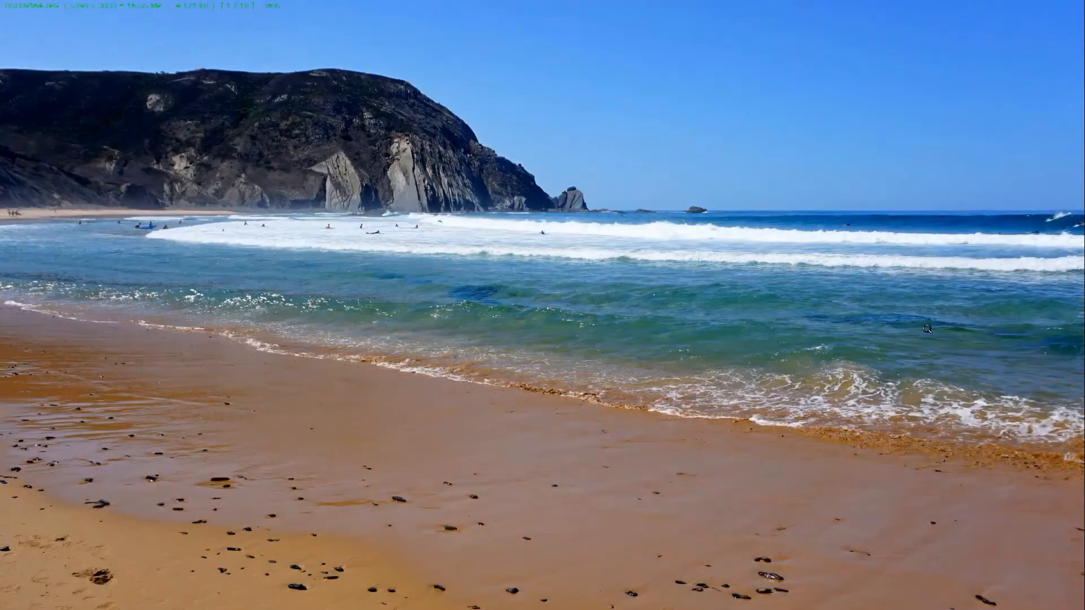
# - Preview the cliff in the sharpening tool and set the standard sharpness amount to 24
pyautogui.moveTo(1, 359)
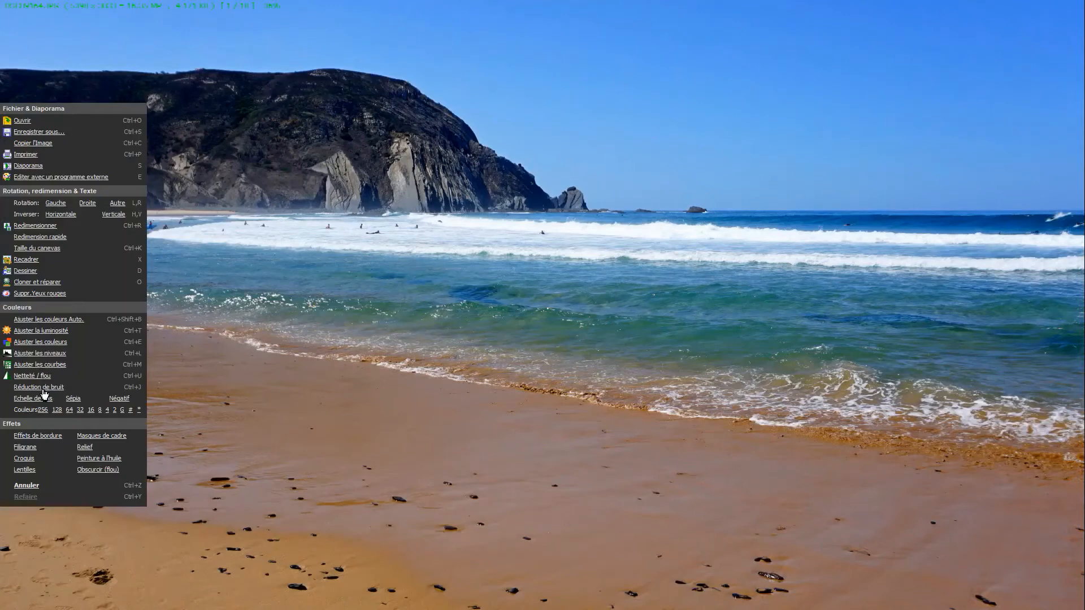
pyautogui.click(30, 376)
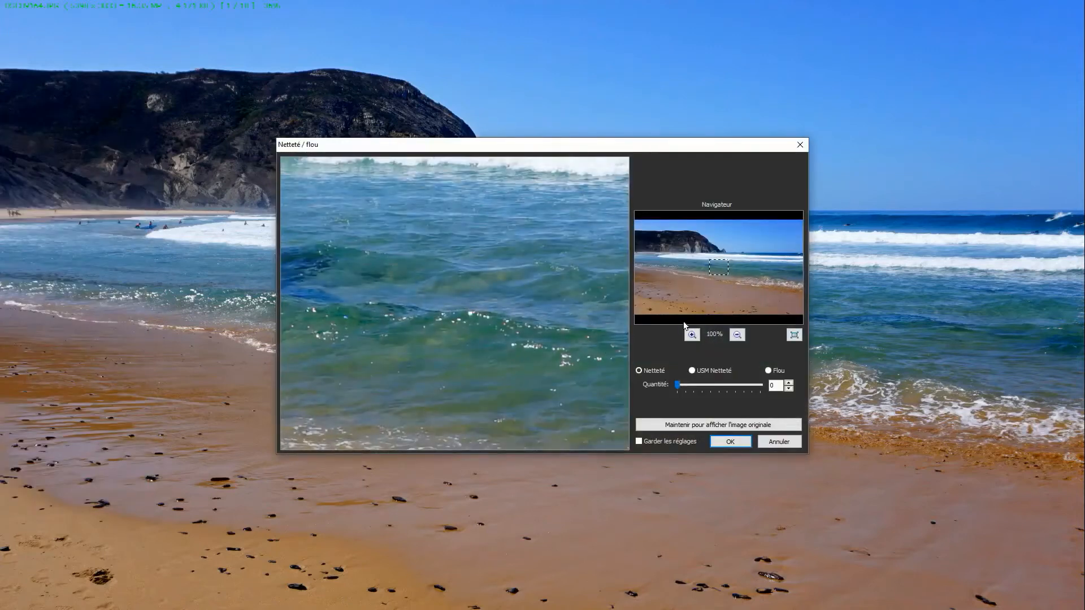
pyautogui.moveTo(718, 267); pyautogui.dragTo(701, 246)
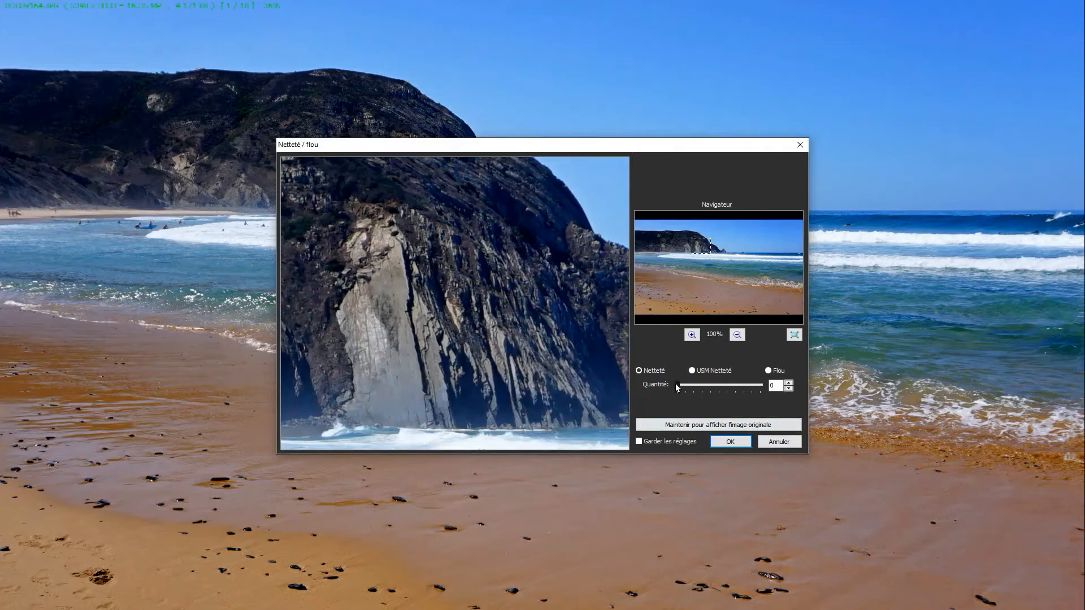
pyautogui.moveTo(676, 384); pyautogui.dragTo(678, 384)
pyautogui.moveTo(685, 383)
pyautogui.mouseDown()
pyautogui.moveTo(700, 384)
pyautogui.moveTo(690, 381)
pyautogui.mouseUp()
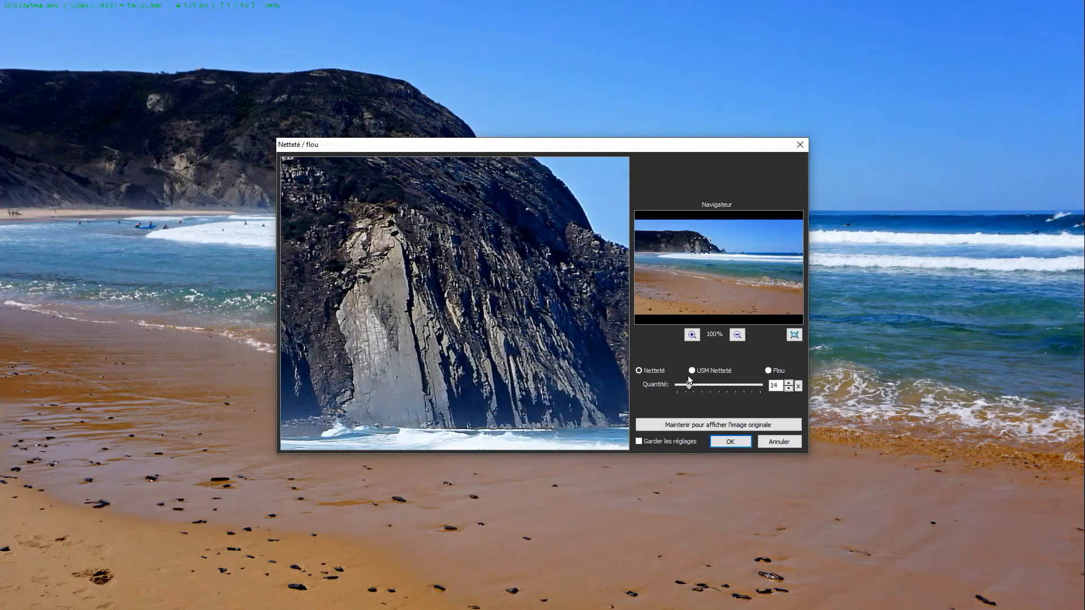
pyautogui.moveTo(689, 380); pyautogui.dragTo(695, 383)
# - Compare the sharpened cliff and sand with the original image and apply the sharpening
pyautogui.click(700, 426)
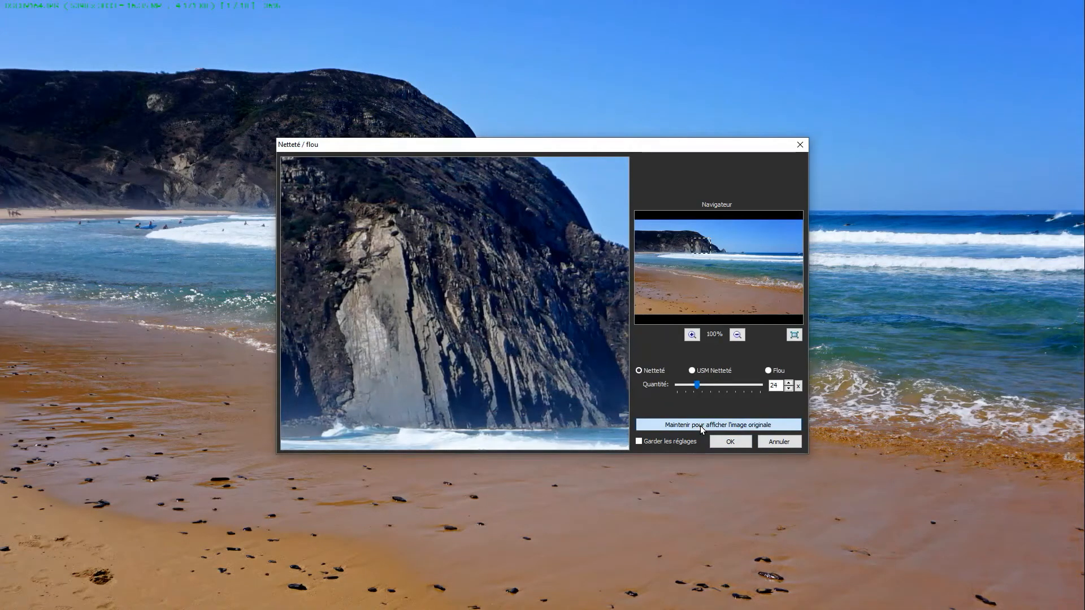
pyautogui.moveTo(700, 426); pyautogui.dragTo(701, 426)
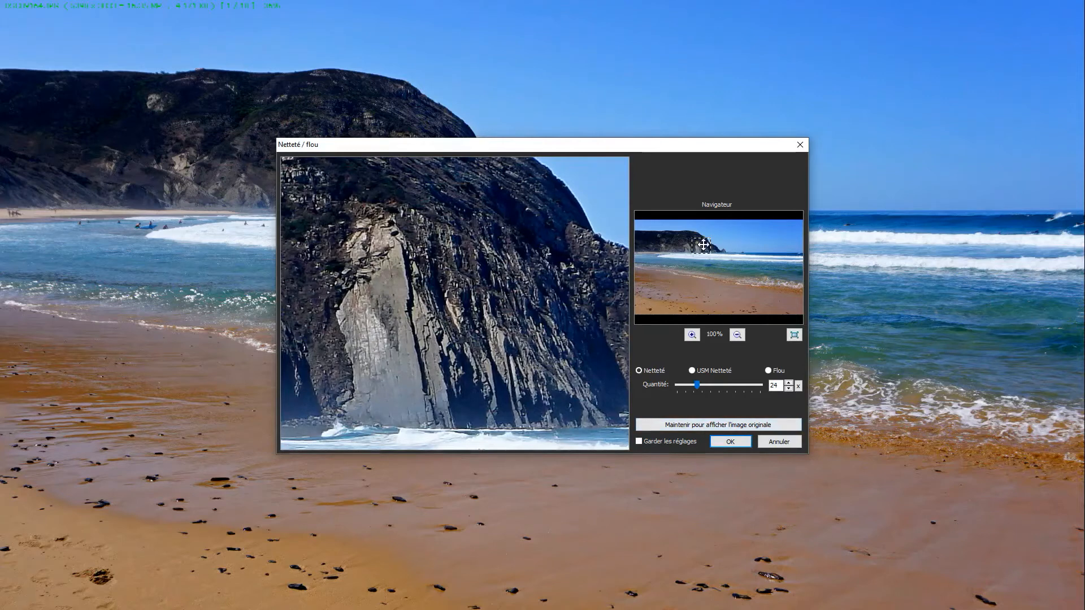
pyautogui.moveTo(703, 245); pyautogui.dragTo(695, 292)
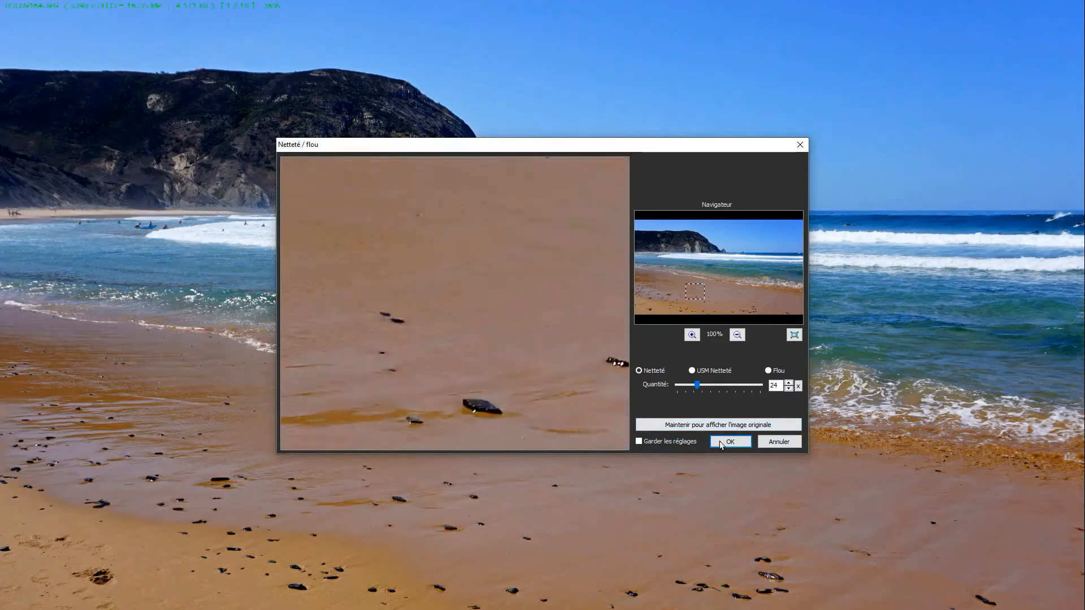
pyautogui.moveTo(711, 428); pyautogui.dragTo(707, 425)
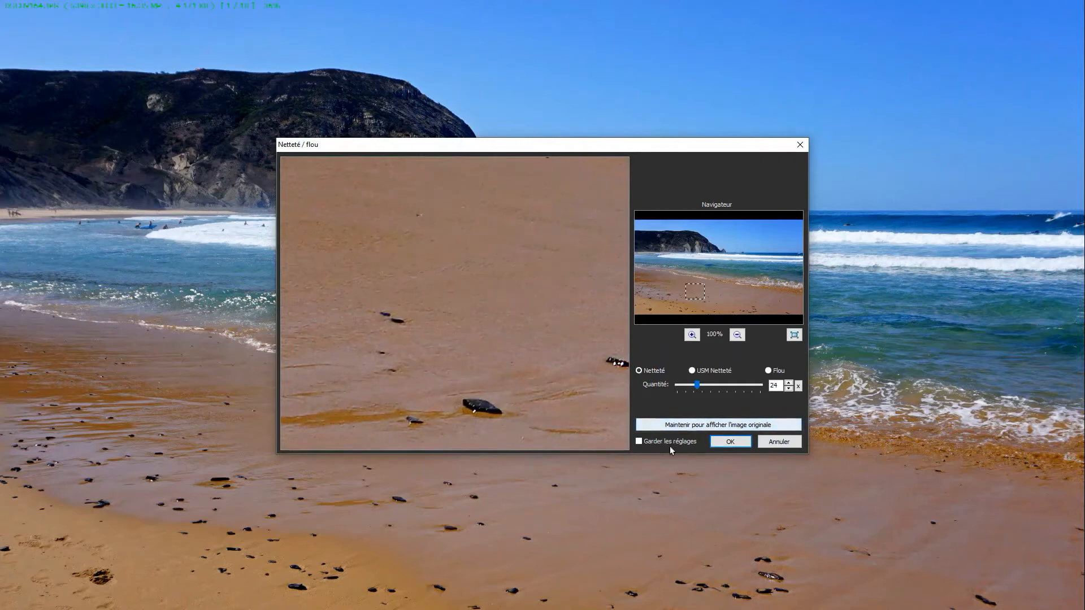
pyautogui.click(731, 443)
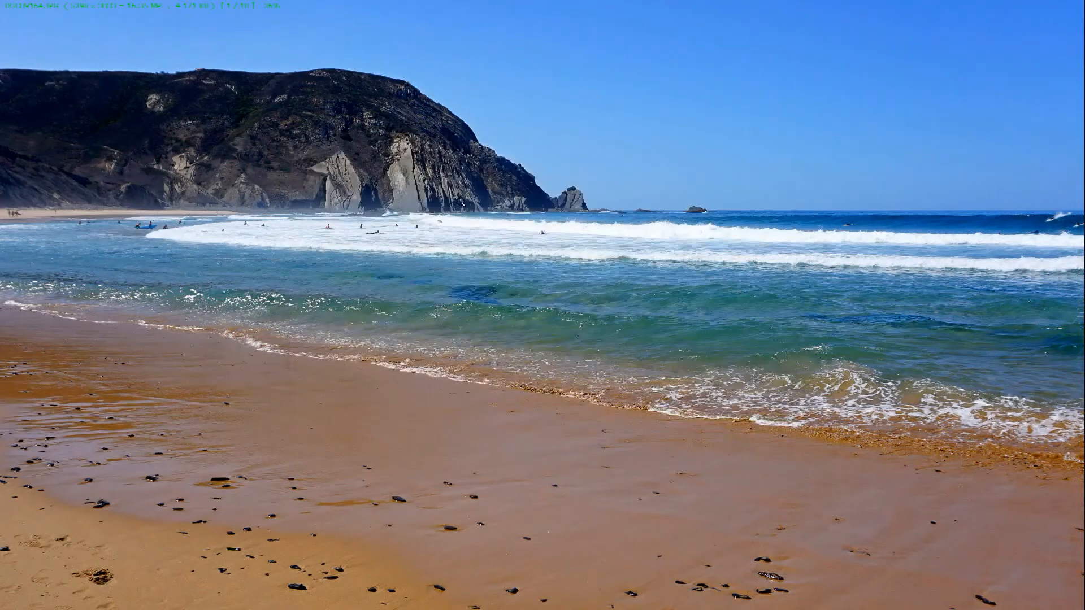
pyautogui.click(444, 182)
pyautogui.moveTo(568, 247); pyautogui.dragTo(672, 293)
pyautogui.moveTo(423, 262); pyautogui.dragTo(443, 249)
pyautogui.click(617, 415)
# - Try noise reduction on the cliff by varying the luminance and chrominance values, and discard the changes
pyautogui.moveTo(2, 410)
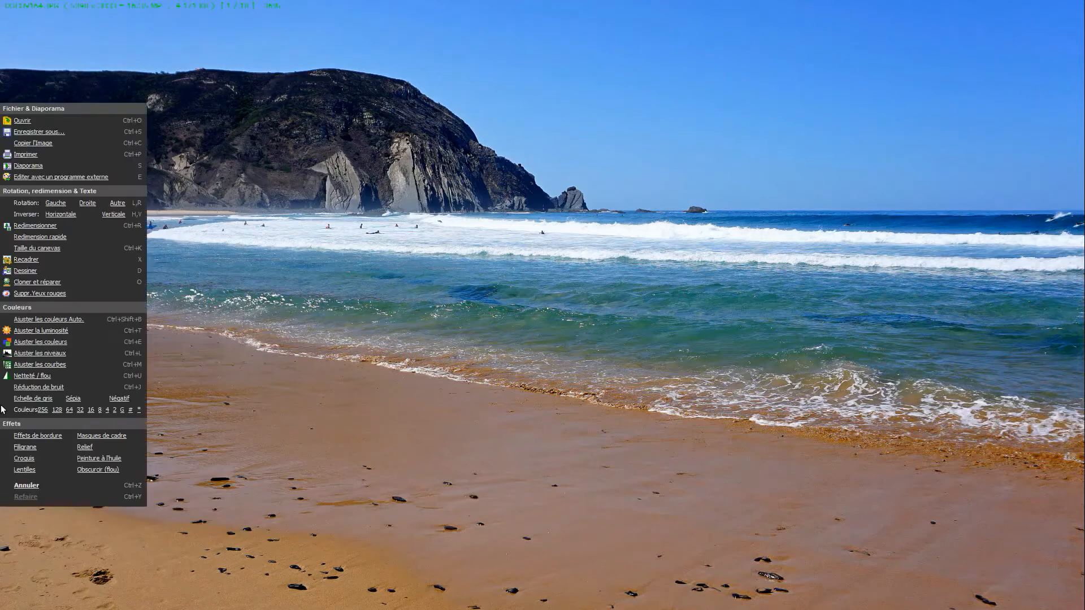
pyautogui.click(39, 387)
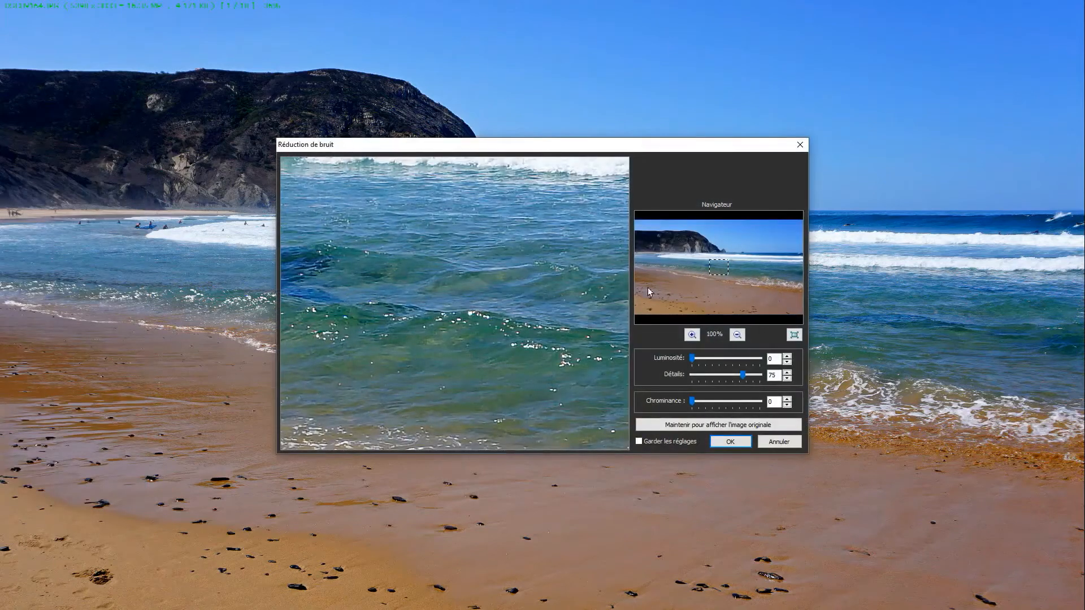
pyautogui.moveTo(716, 261); pyautogui.dragTo(701, 242)
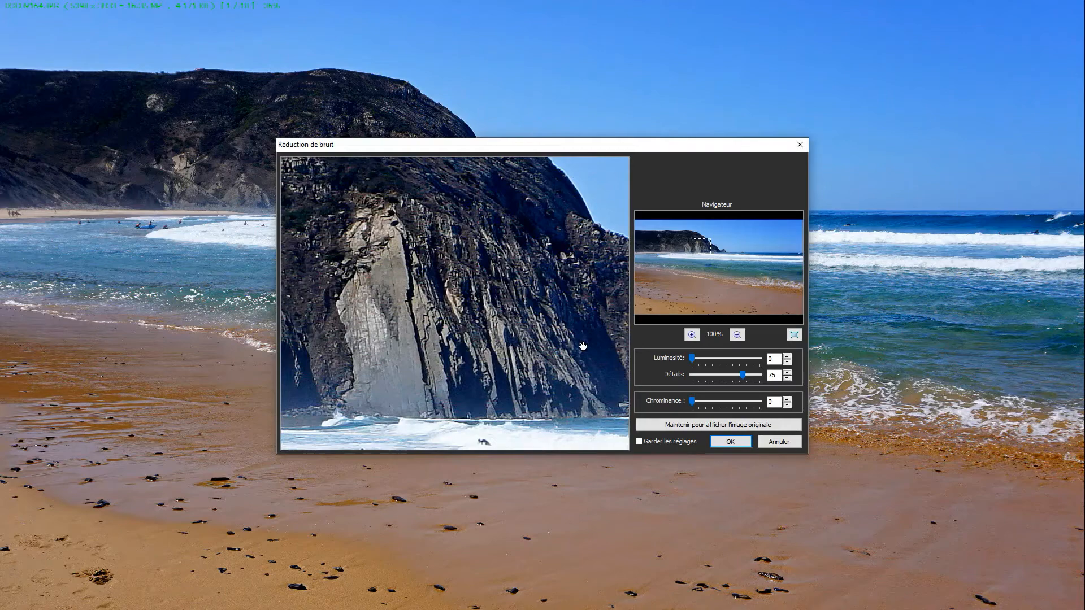
pyautogui.moveTo(700, 253)
pyautogui.mouseDown()
pyautogui.moveTo(730, 275)
pyautogui.moveTo(732, 244)
pyautogui.moveTo(708, 267)
pyautogui.moveTo(703, 249)
pyautogui.mouseUp()
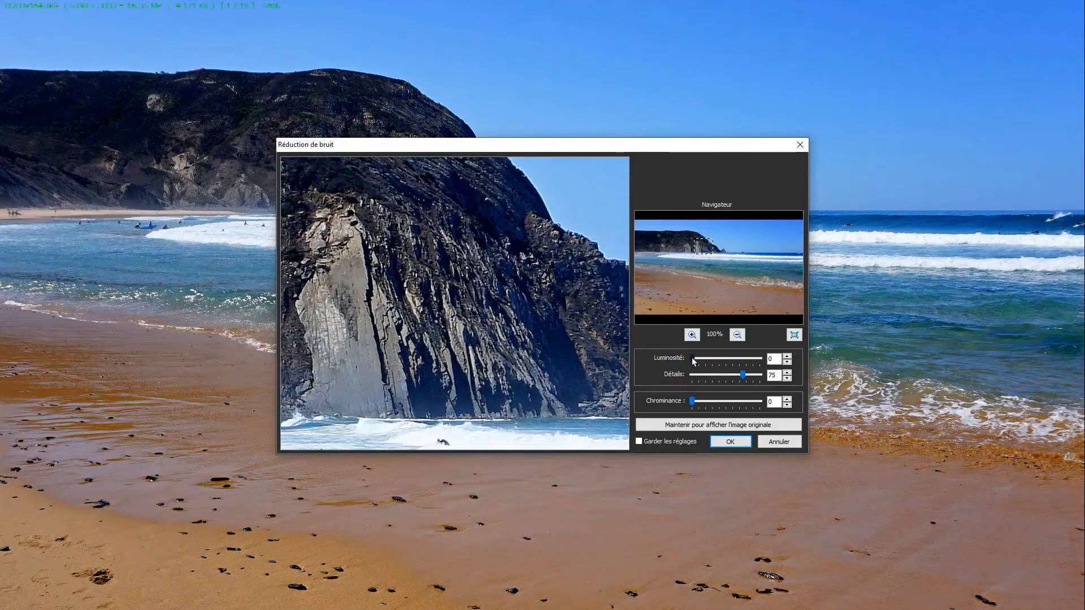
pyautogui.moveTo(692, 358); pyautogui.dragTo(661, 371)
pyautogui.moveTo(693, 403); pyautogui.dragTo(763, 398)
pyautogui.moveTo(760, 404); pyautogui.dragTo(638, 410)
pyautogui.click(783, 441)
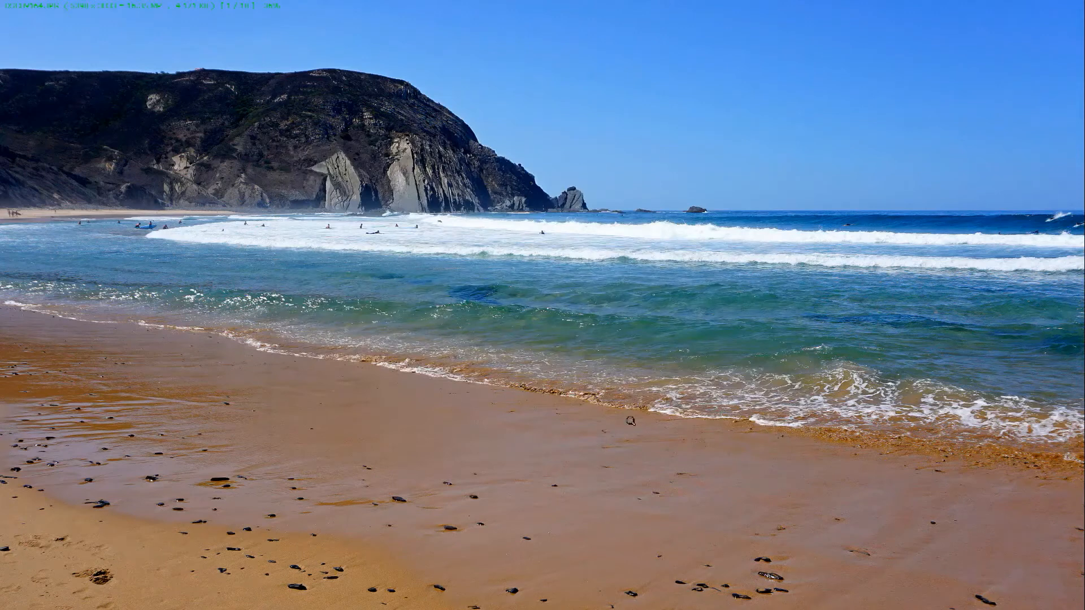
# - Try converting the photo to greyscale and undo the conversion
pyautogui.moveTo(1, 303)
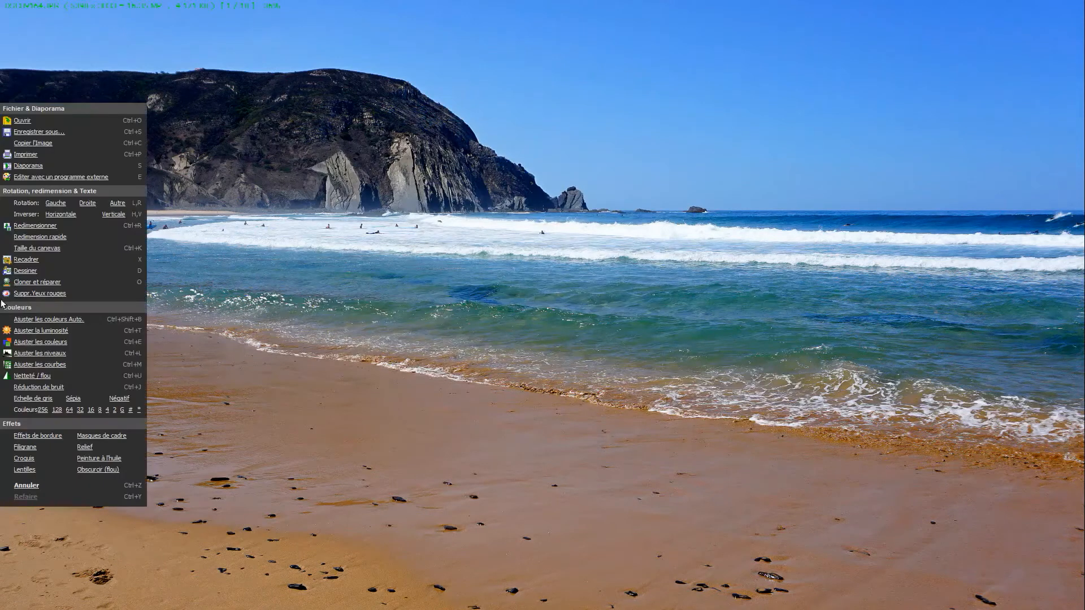
pyautogui.click(33, 401)
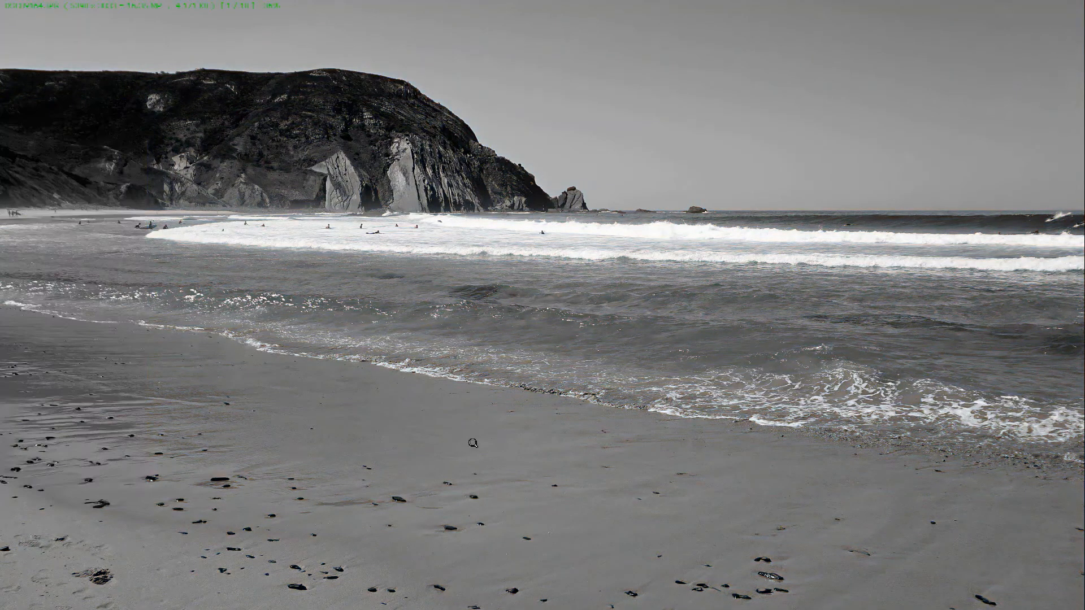
pyautogui.moveTo(4, 237)
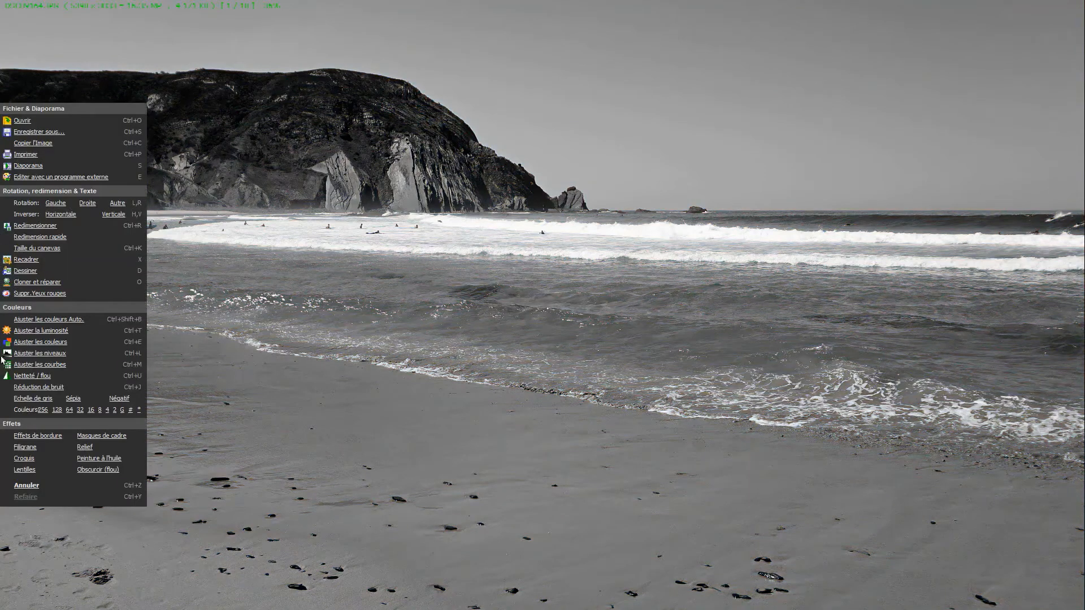
pyautogui.click(24, 486)
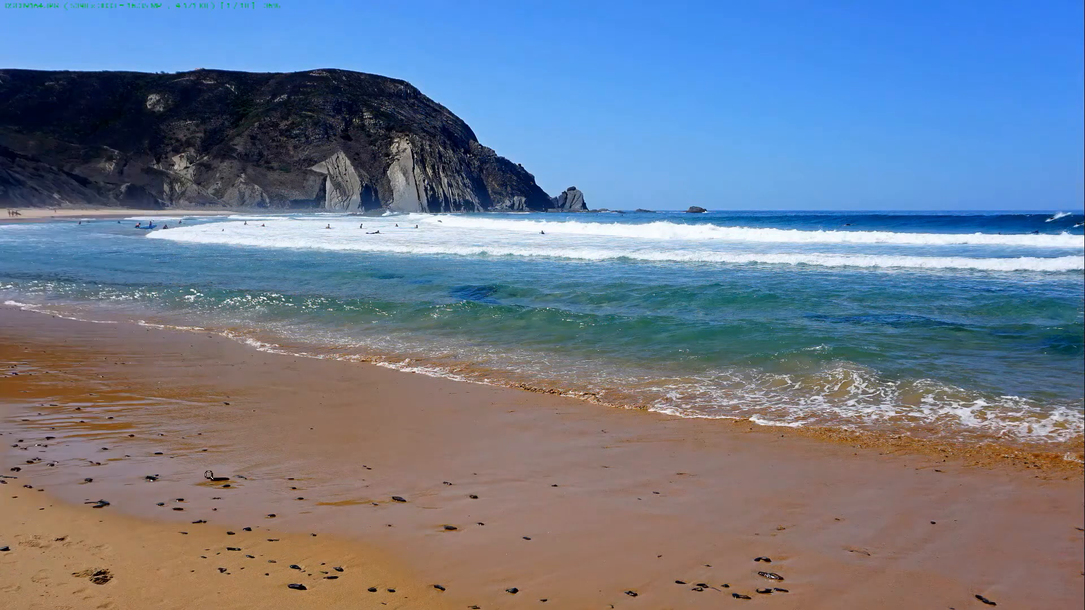
# - Save the edited photo as a JPEG copy named DSC09164C in the Démonstration folder
pyautogui.moveTo(2, 242)
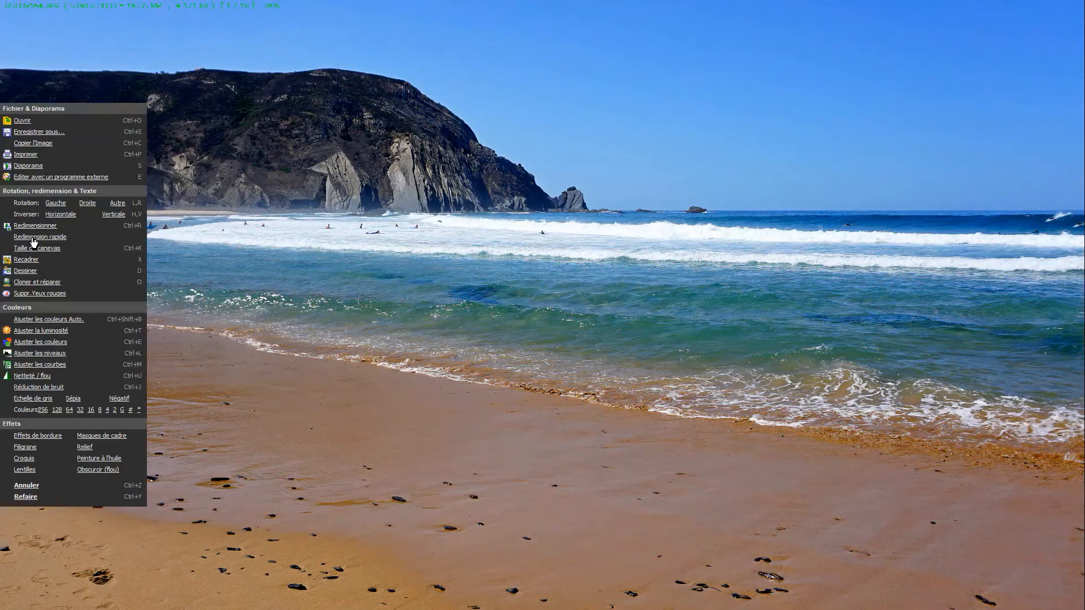
pyautogui.click(46, 134)
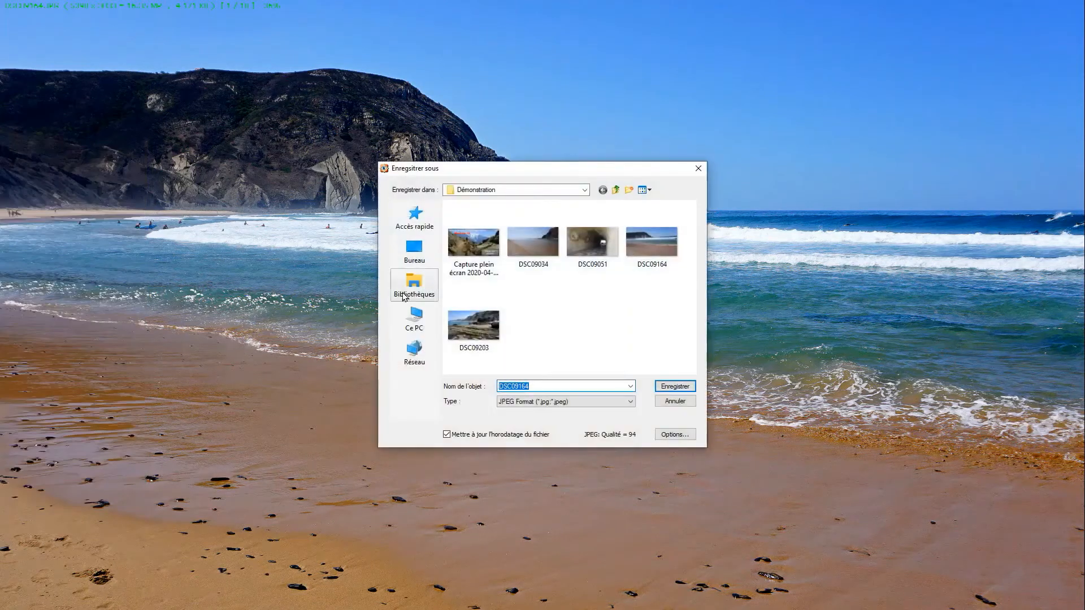
pyautogui.click(541, 385)
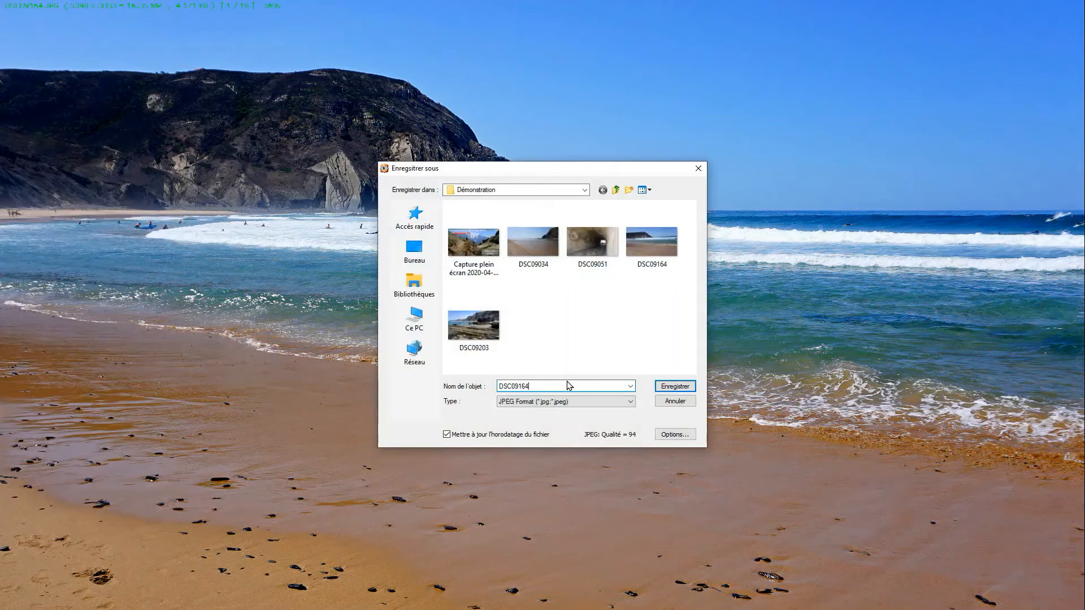
pyautogui.write('C')
pyautogui.click(676, 388)
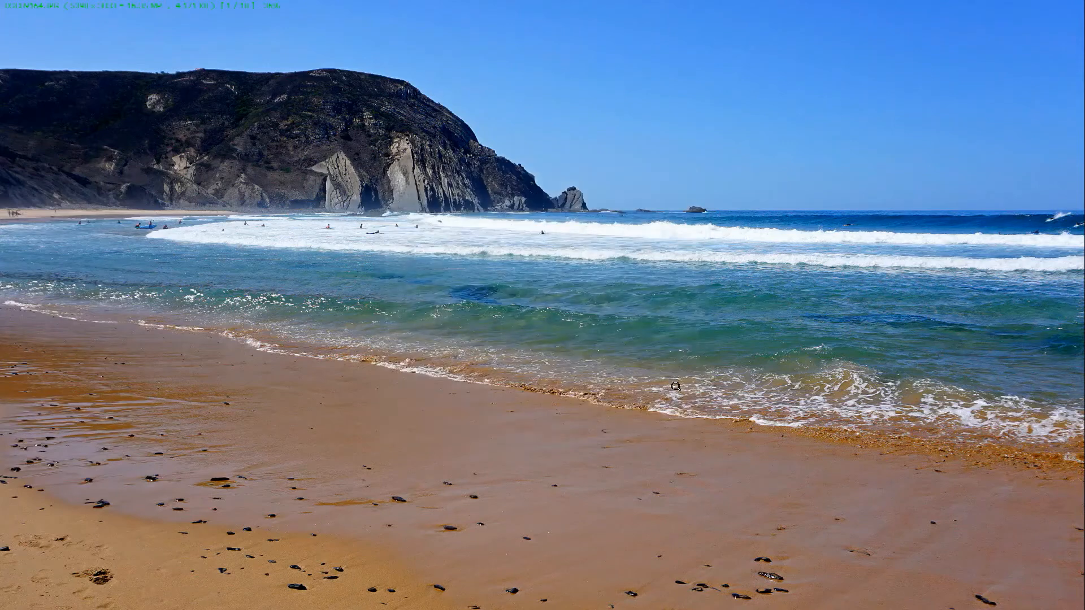
# - Return to the thumbnail browser and place DSC09164C.JPG directly after DSC09164.JPG
pyautogui.moveTo(486, 601)
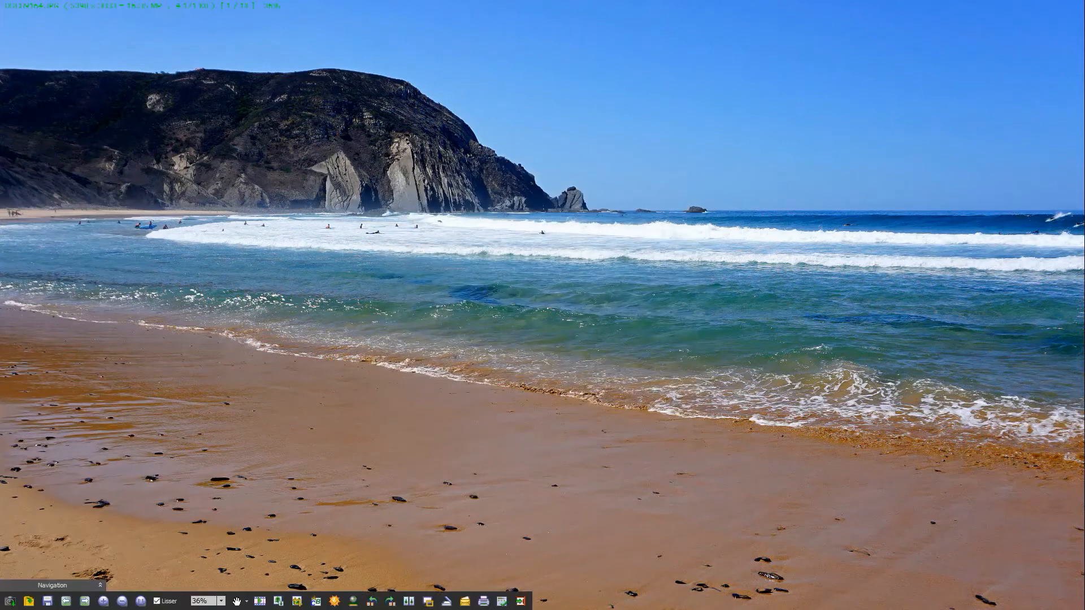
pyautogui.click(520, 601)
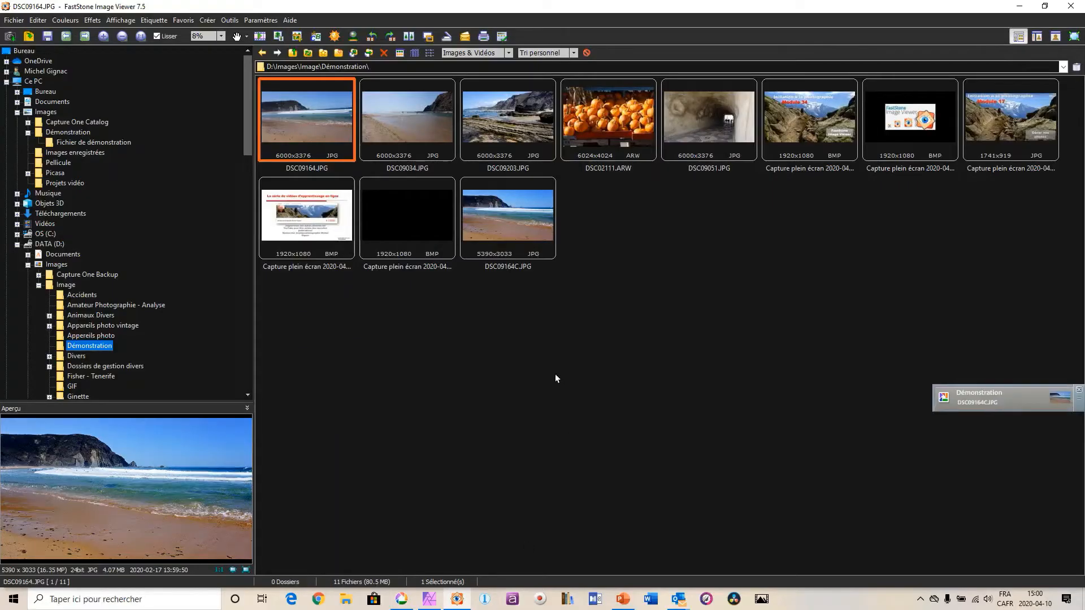
pyautogui.moveTo(507, 216); pyautogui.dragTo(357, 138)
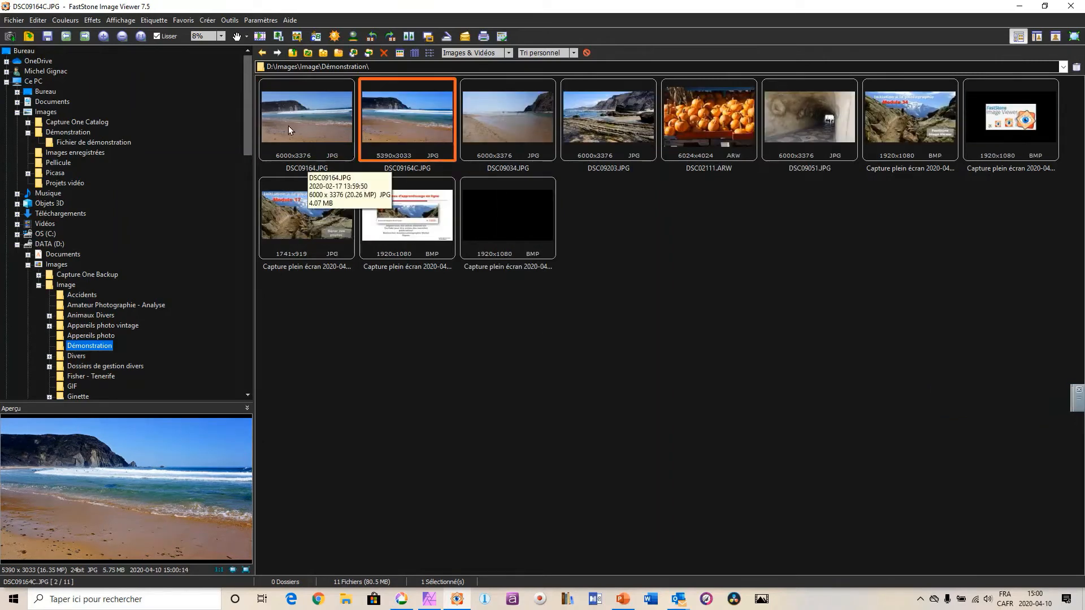
# - Compare the original DSC09164.JPG with its edited copy in full-screen view
pyautogui.click(304, 113)
pyautogui.doubleClick(304, 113)
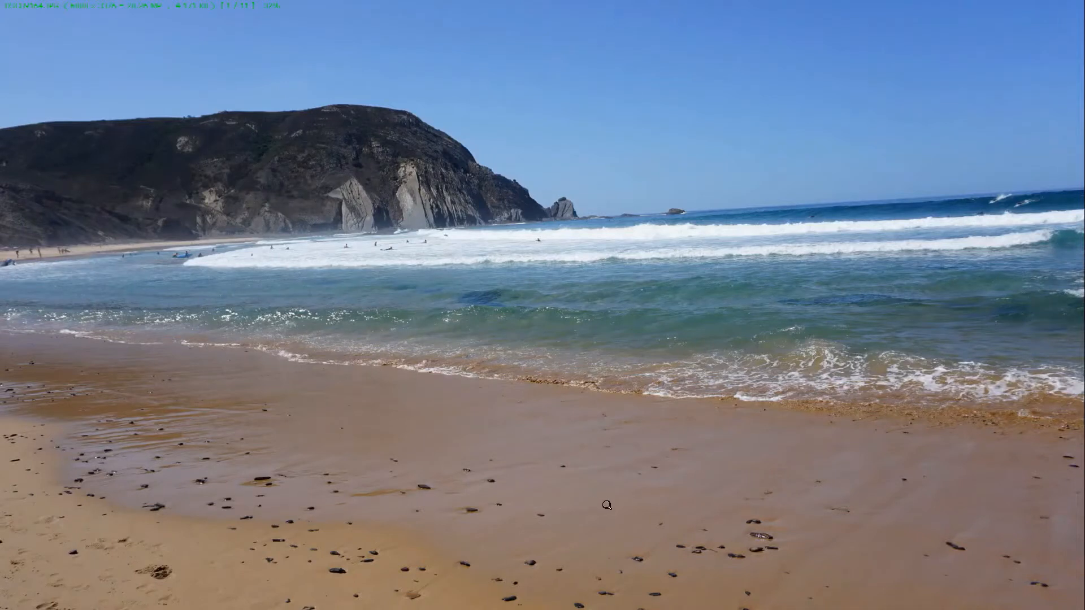
pyautogui.click(584, 592)
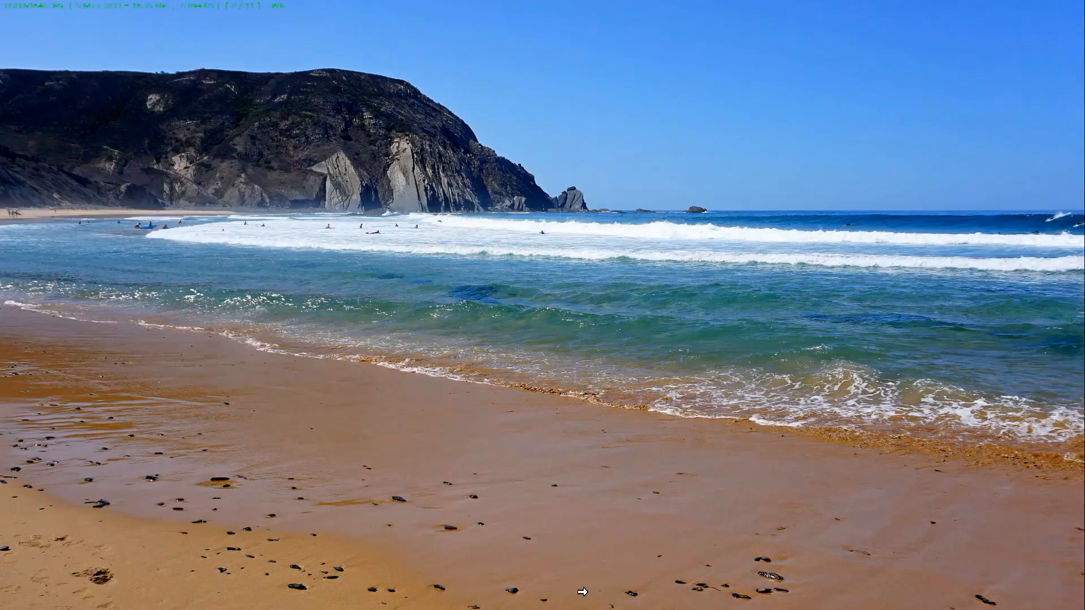
# - Alternate once more between the original beach photo and its straightened copy DSC09164C.JPG
pyautogui.click(480, 596)
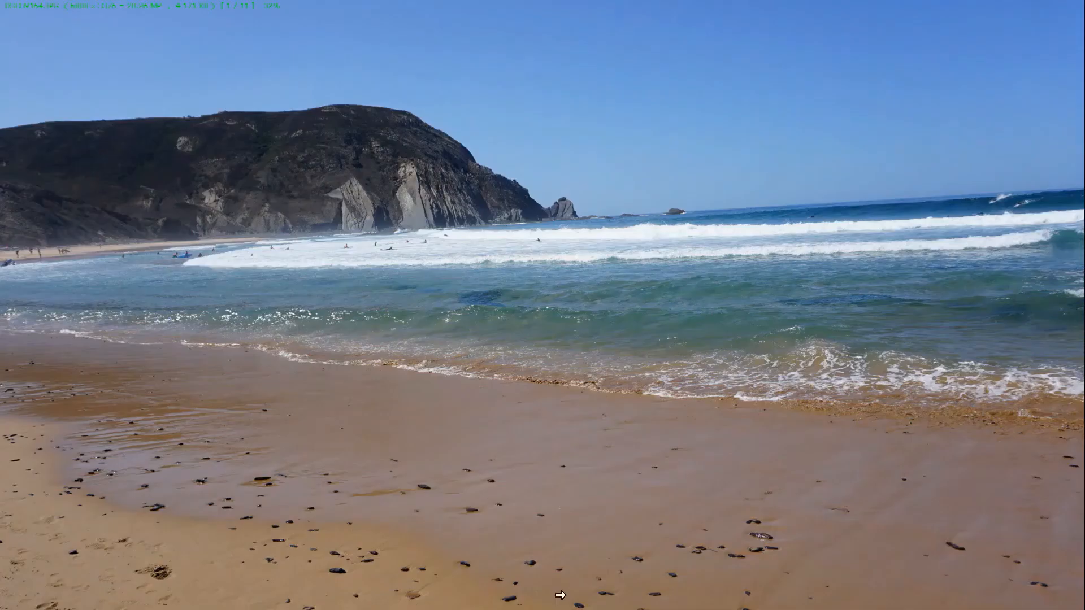
pyautogui.click(562, 596)
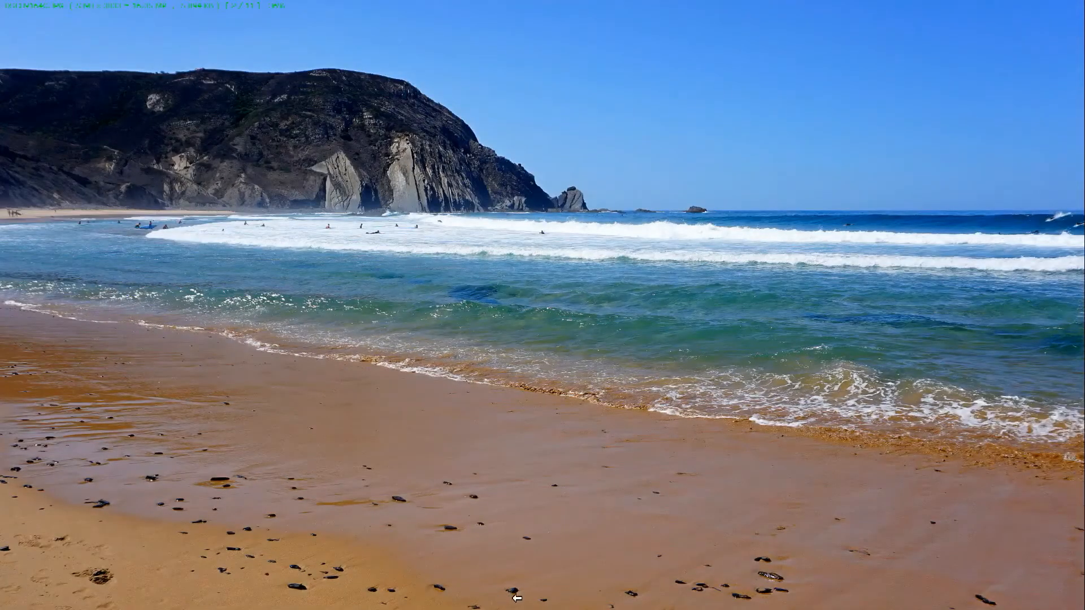
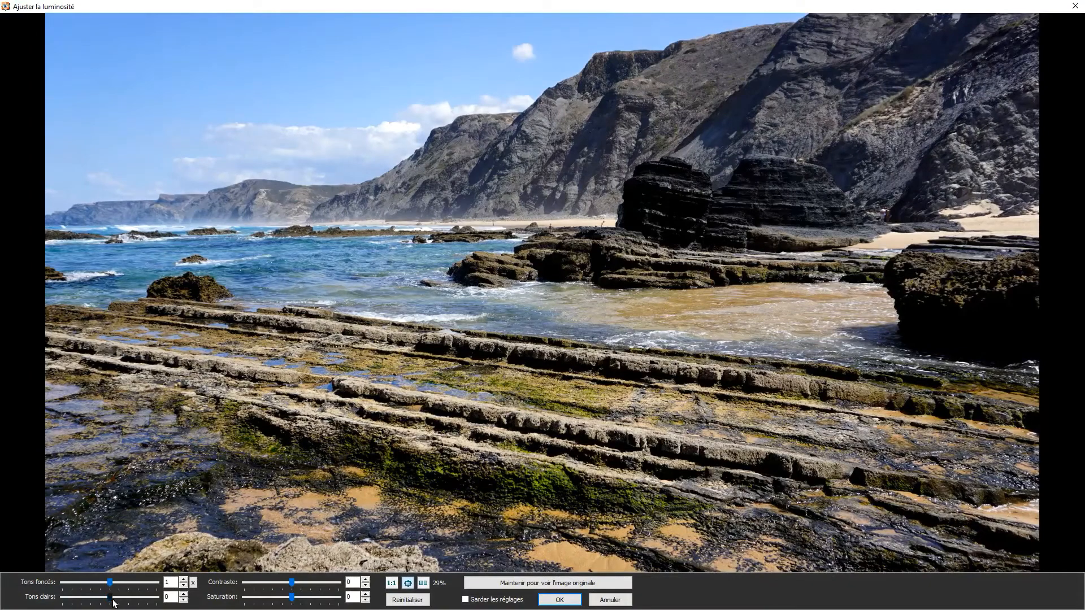
# - Adjust the lighting of DSC09203.JPG with light tones at -25, contrast at 13 and slightly more saturation, checking against the original
pyautogui.click(112, 601)
pyautogui.click(110, 584)
pyautogui.moveTo(110, 598)
pyautogui.mouseDown()
pyautogui.moveTo(138, 599)
pyautogui.moveTo(88, 606)
pyautogui.moveTo(115, 606)
pyautogui.moveTo(98, 606)
pyautogui.mouseUp()
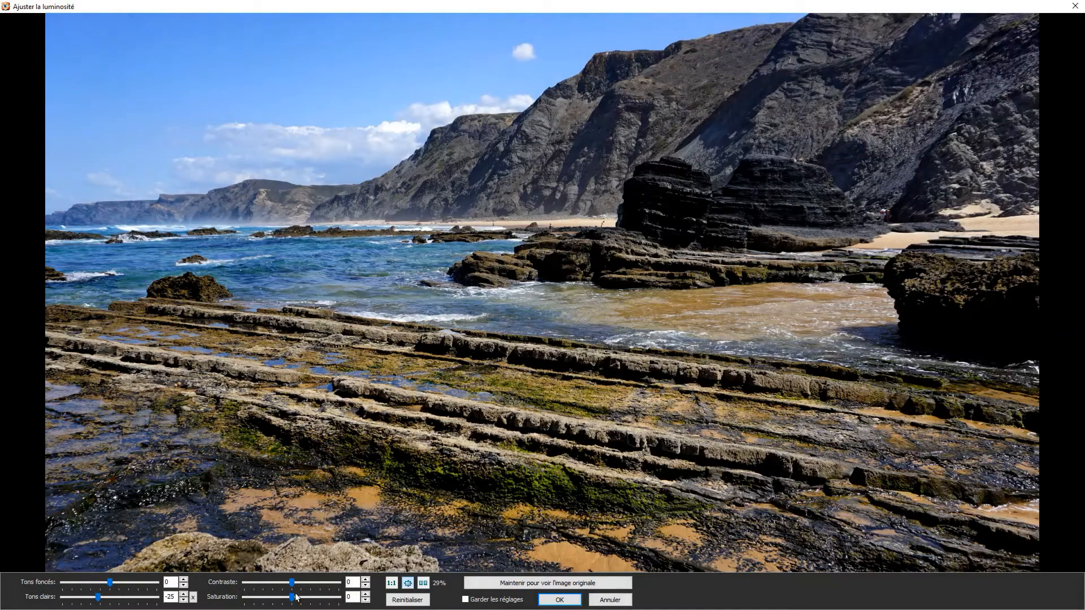
pyautogui.moveTo(294, 586); pyautogui.dragTo(299, 587)
pyautogui.click(553, 586)
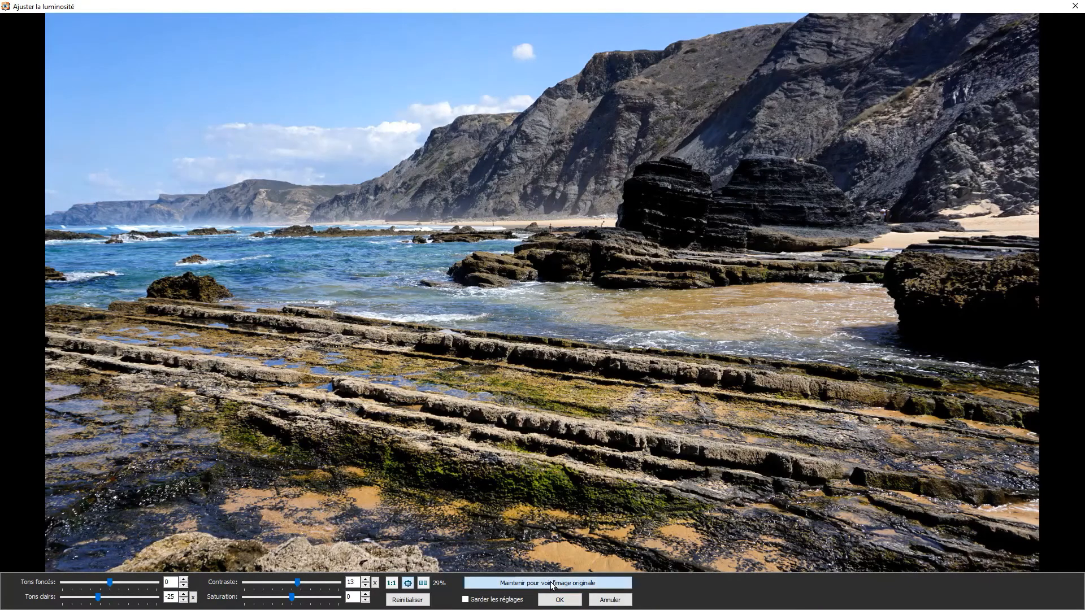
pyautogui.moveTo(553, 585); pyautogui.dragTo(553, 585)
pyautogui.click(553, 586)
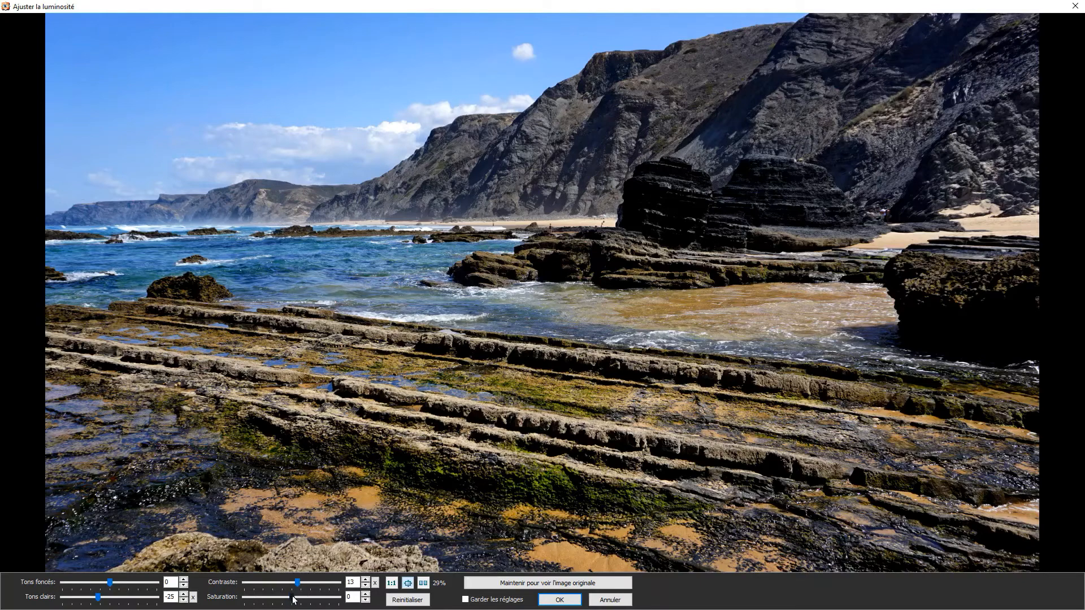
pyautogui.moveTo(291, 596); pyautogui.dragTo(303, 593)
pyautogui.click(558, 602)
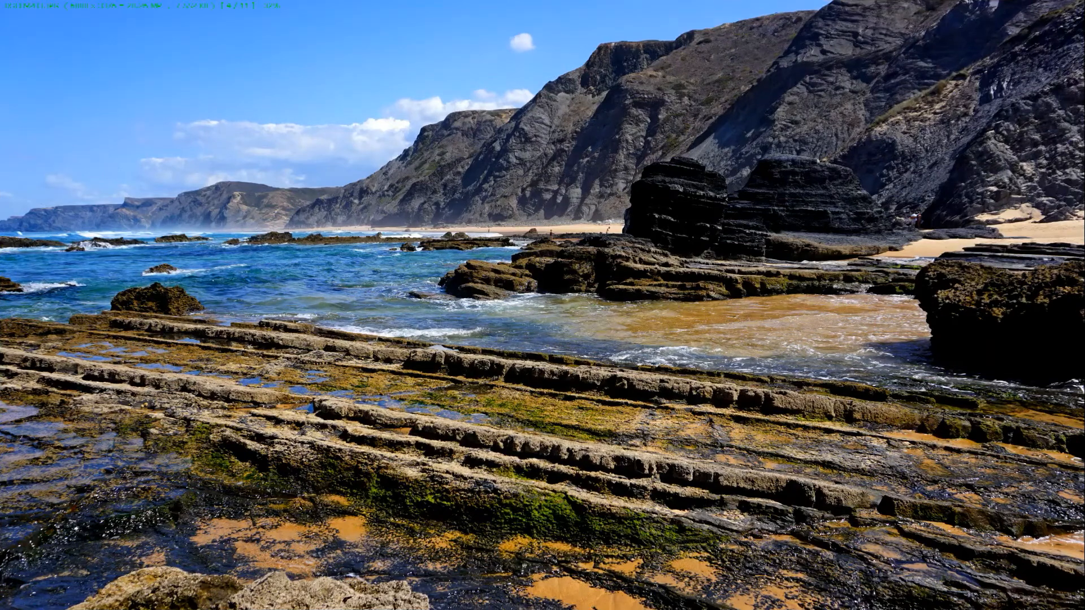
# - Open the clone and repair tool and use Réparer to erase the person on the sand beside the tall dark rock
pyautogui.moveTo(4, 343)
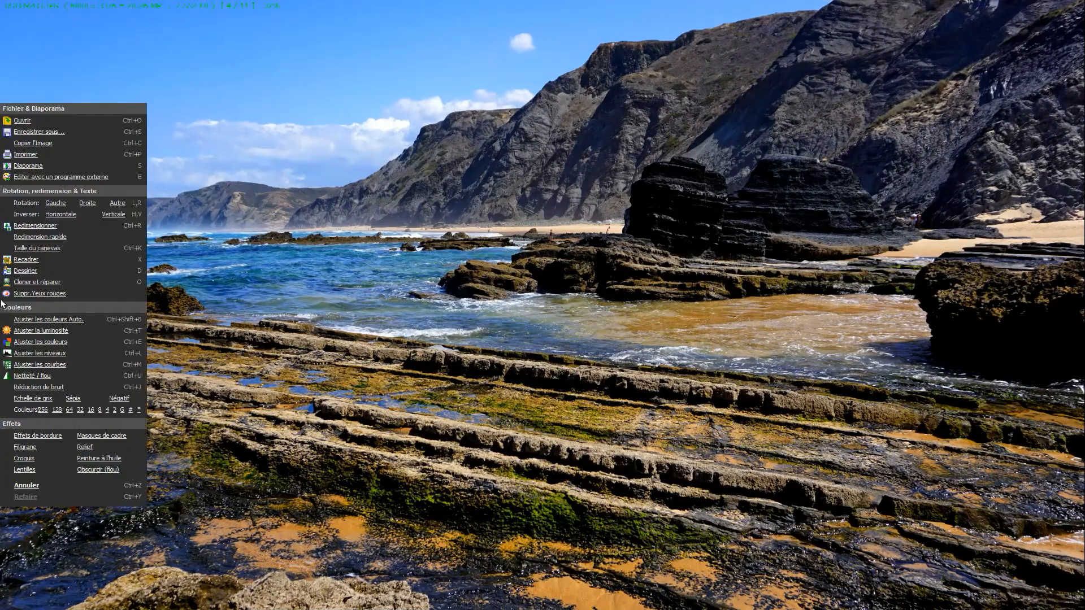
pyautogui.click(552, 235)
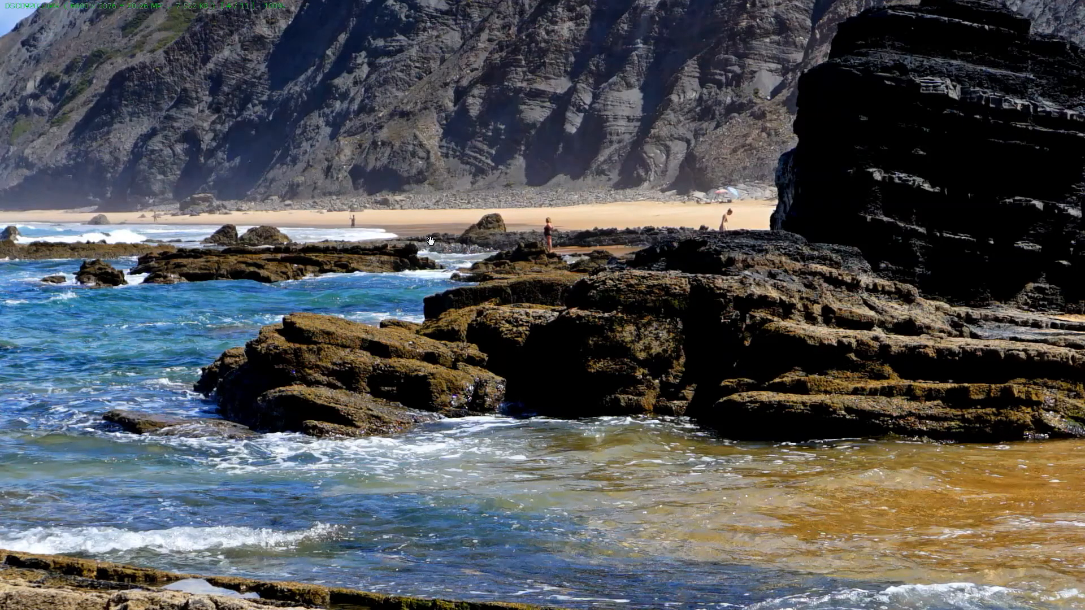
pyautogui.click(311, 413)
pyautogui.moveTo(3, 320)
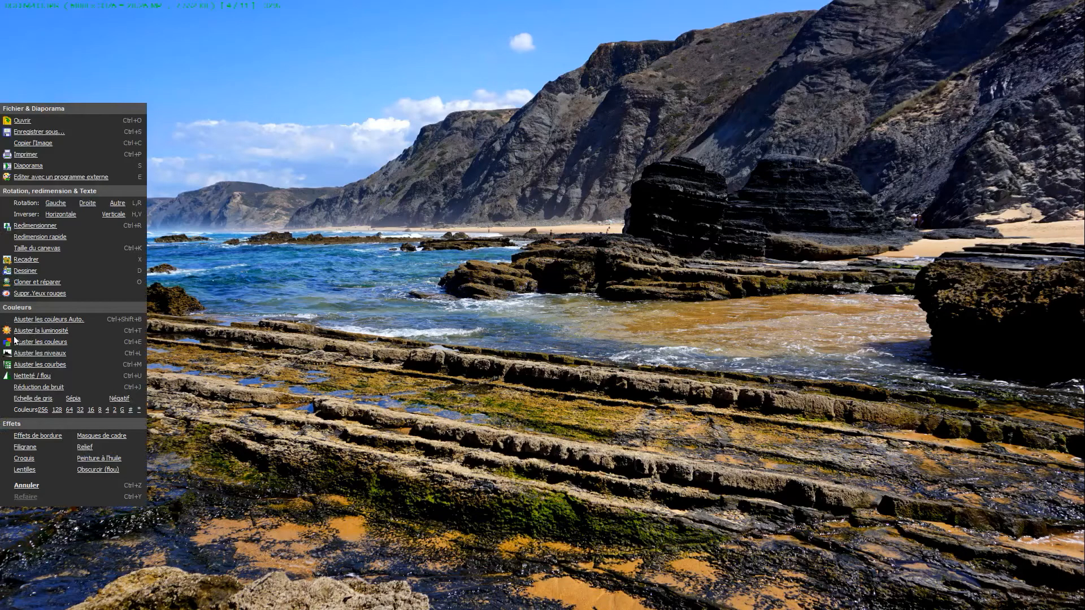
pyautogui.click(37, 284)
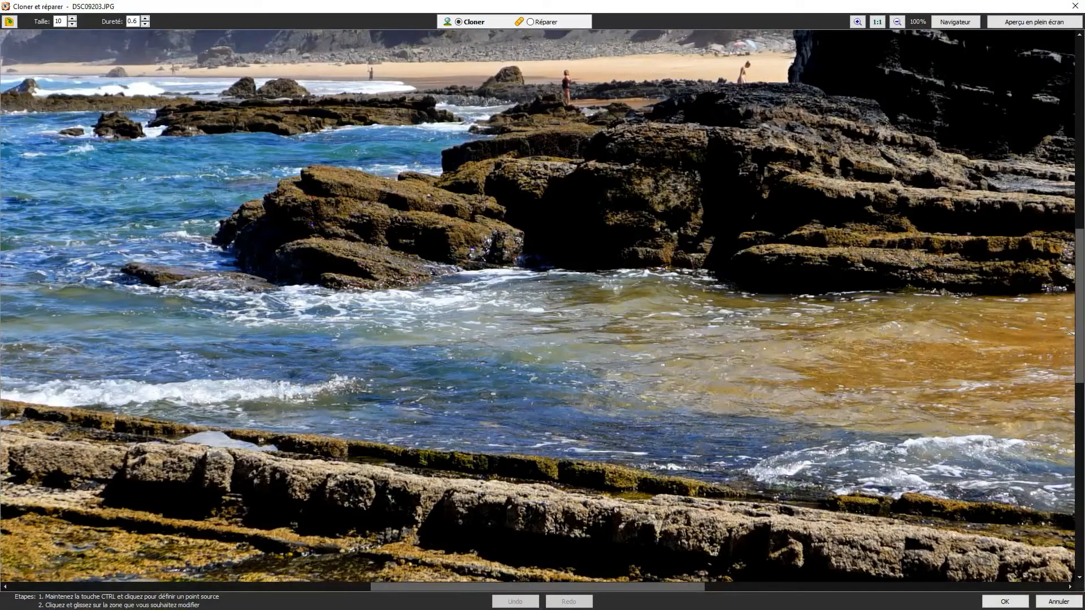
pyautogui.moveTo(1082, 333); pyautogui.dragTo(1083, 303)
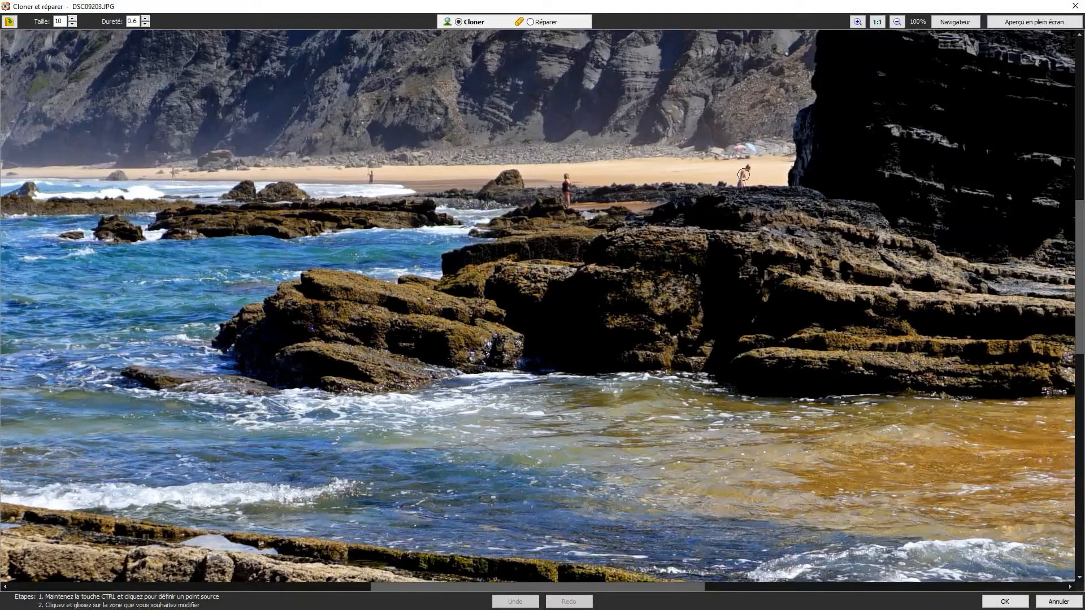
pyautogui.click(531, 22)
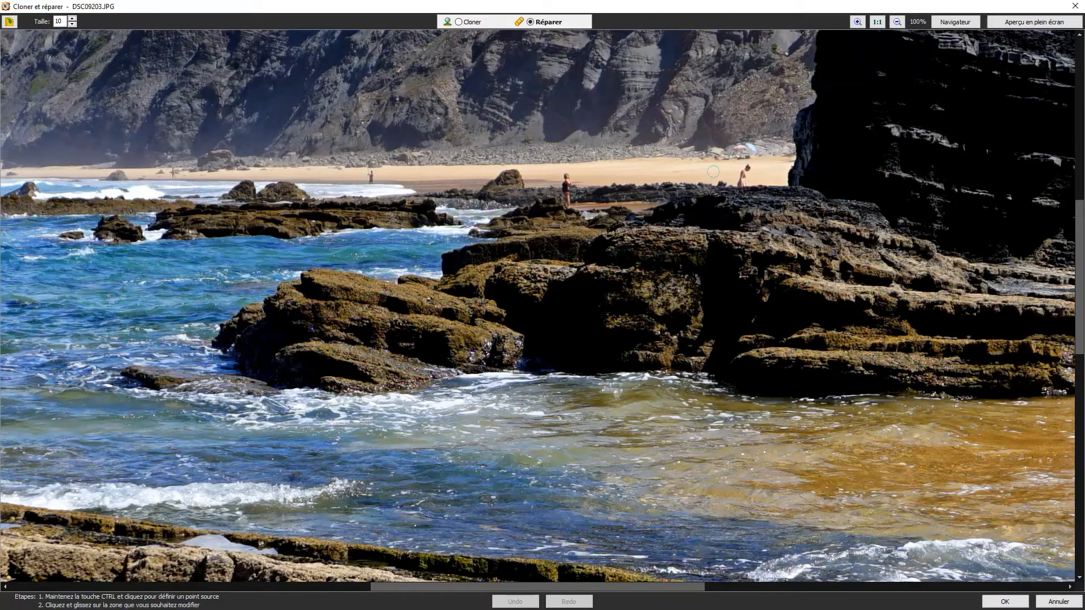
pyautogui.click(748, 167)
pyautogui.moveTo(742, 173); pyautogui.dragTo(766, 179)
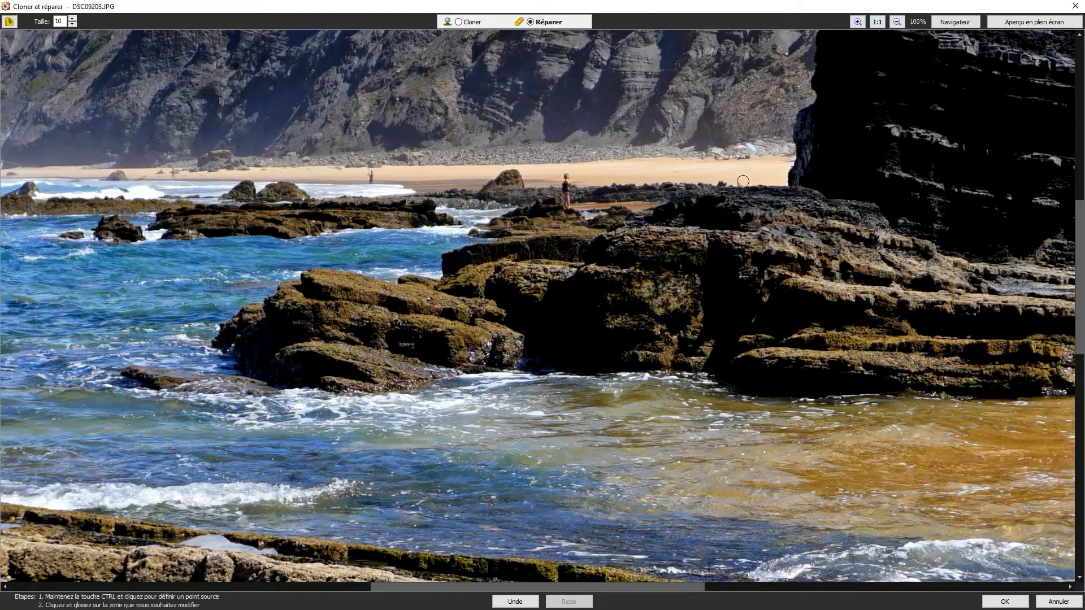
pyautogui.click(740, 182)
pyautogui.click(740, 181)
# - Erase the figure behind the central rocks and the one at the water's edge, and apply the retouching
pyautogui.click(563, 178)
pyautogui.moveTo(564, 178); pyautogui.dragTo(569, 199)
pyautogui.moveTo(371, 177); pyautogui.dragTo(371, 177)
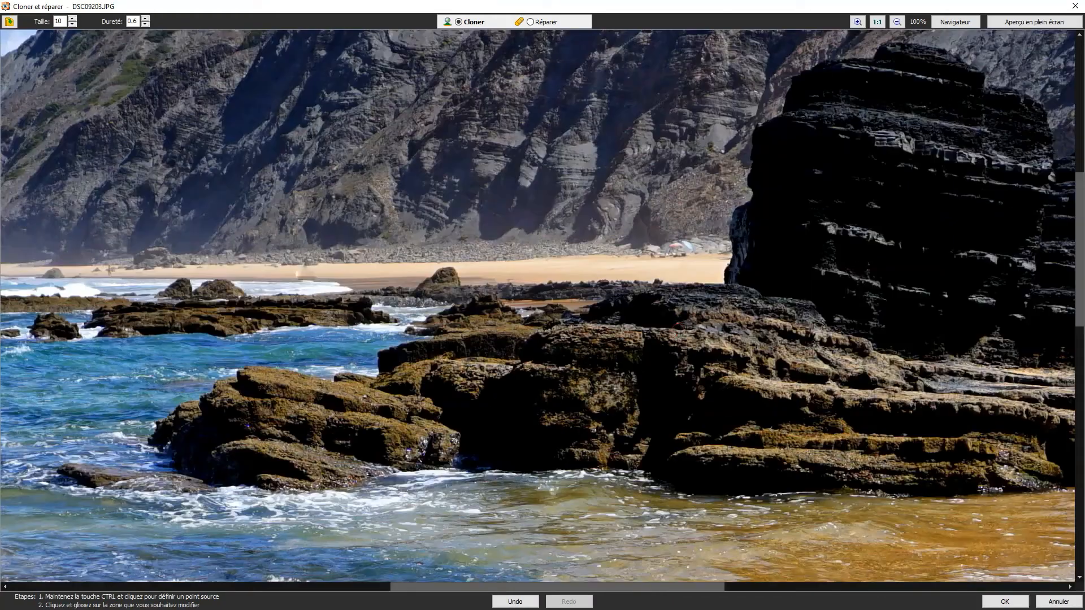
pyautogui.scroll(-2, 672, 331)
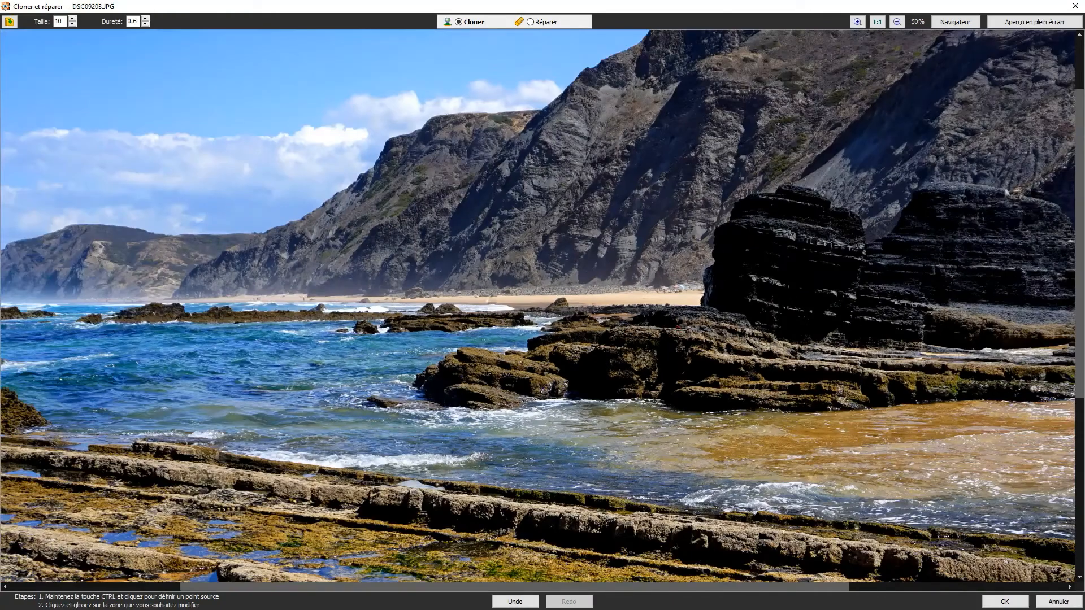
pyautogui.scroll(-1, 695, 330)
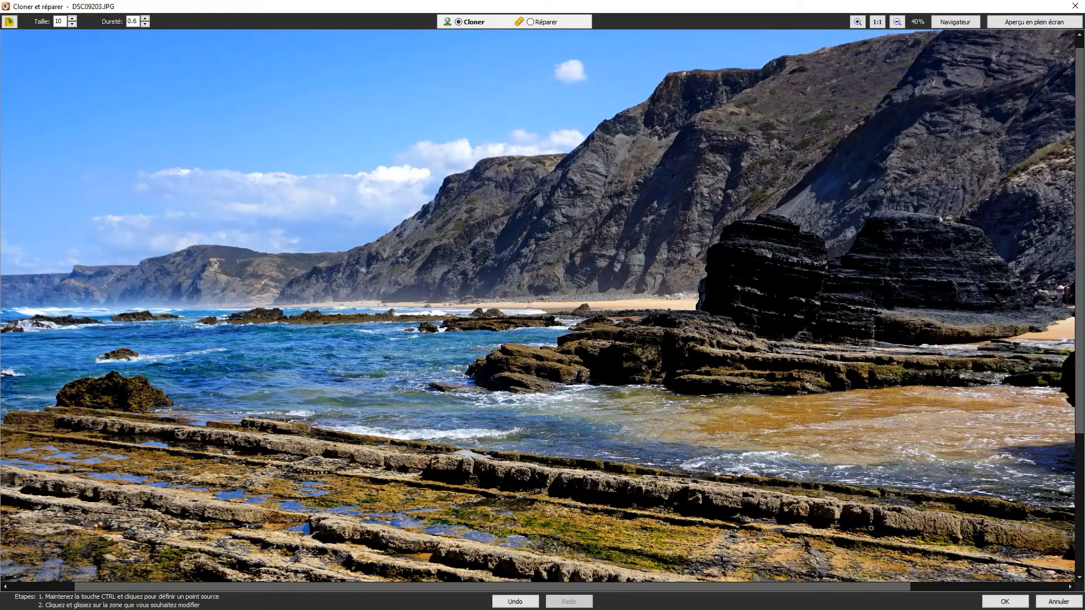
pyautogui.click(1005, 601)
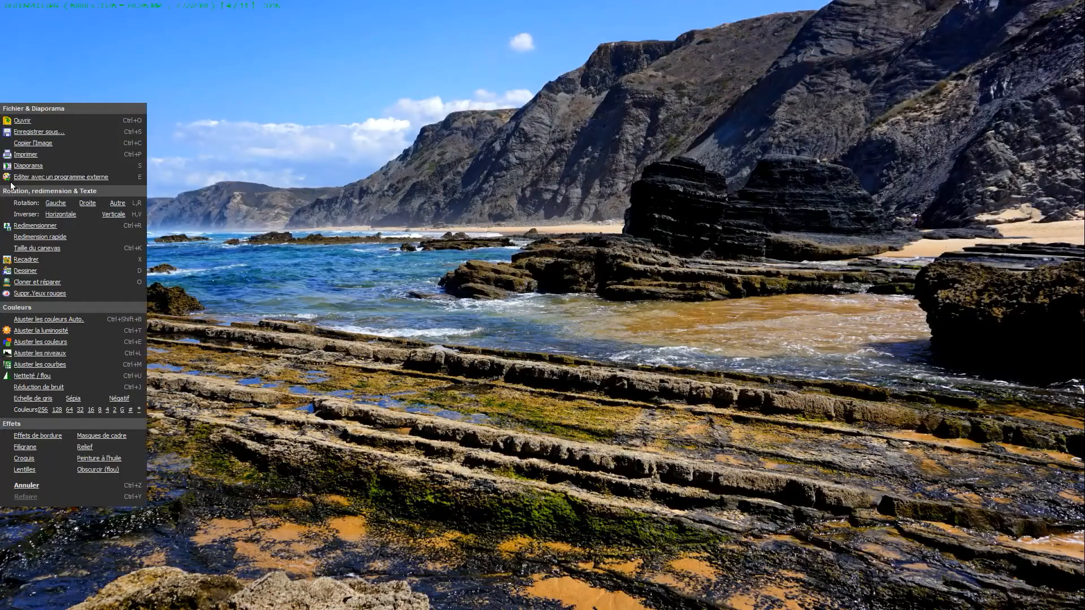
# - Save the photo as a JPEG copy named DSC09203C in the Démonstration folder and place its thumbnail directly after DSC09203.JPG
pyautogui.click(37, 133)
pyautogui.click(531, 384)
pyautogui.write('C09203C')
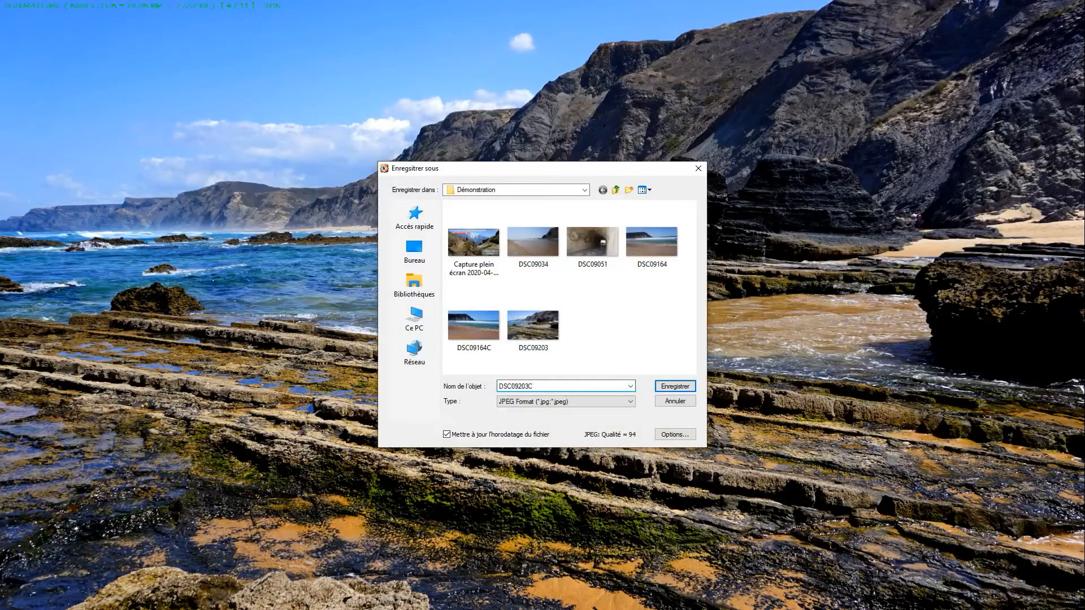
pyautogui.click(670, 386)
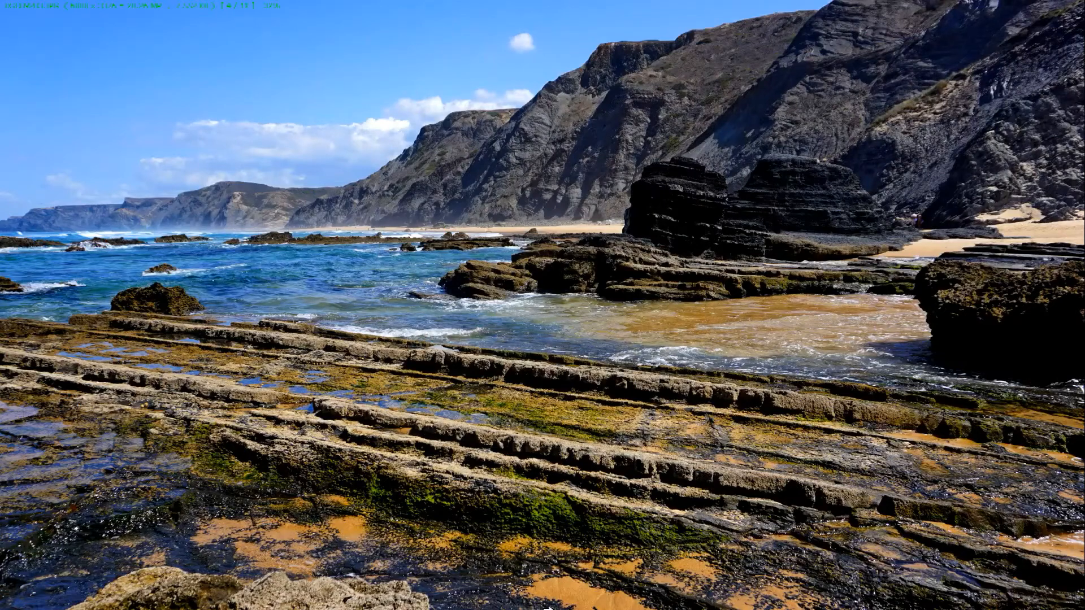
pyautogui.click(521, 601)
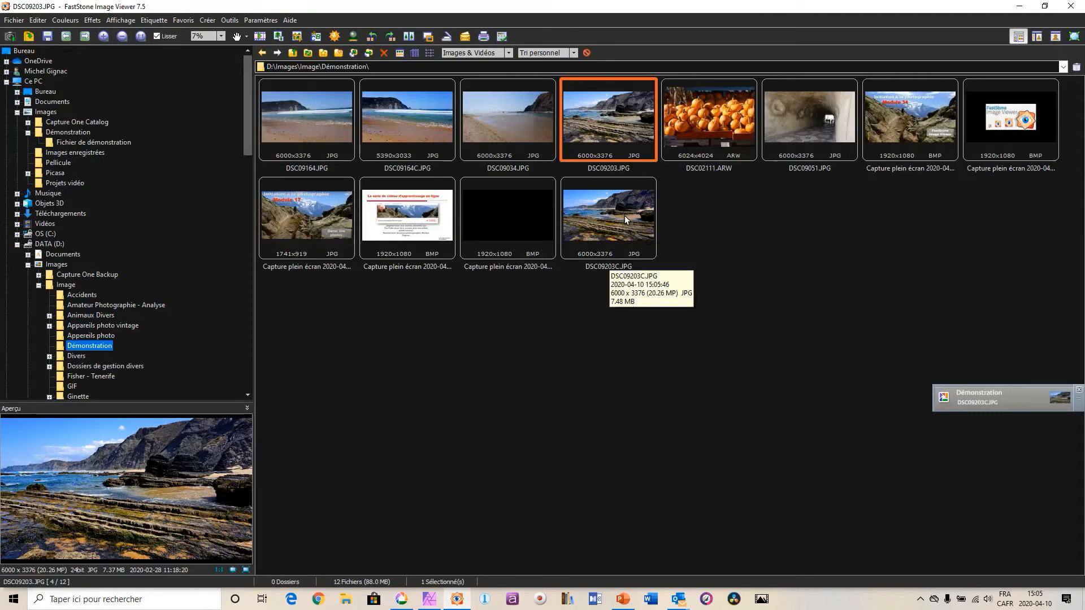
pyautogui.moveTo(624, 218); pyautogui.dragTo(656, 161)
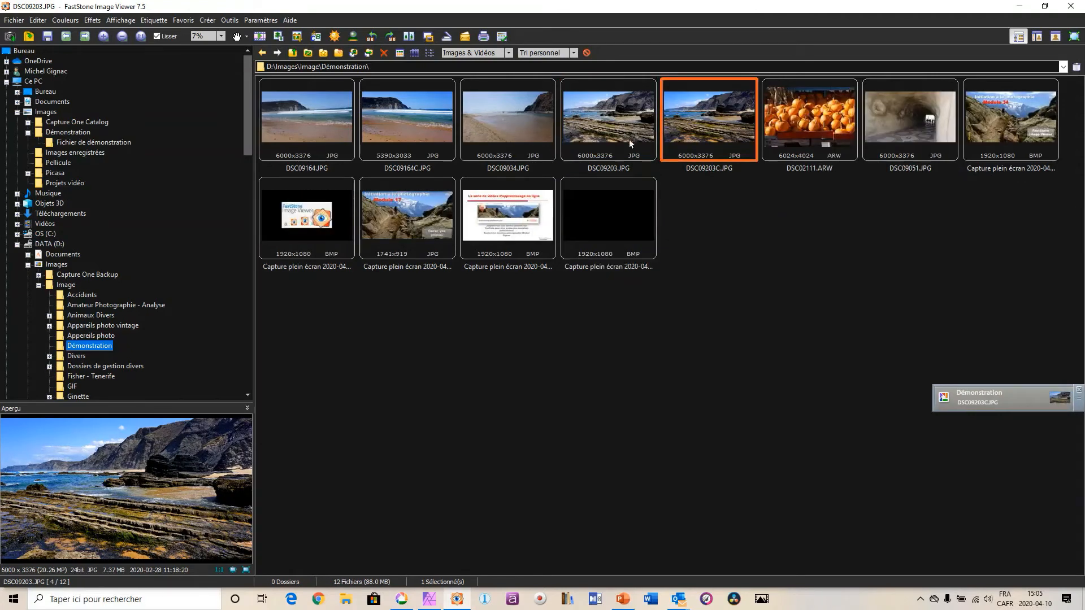
# - Compare DSC09203.JPG with its retouched copy DSC09203C.JPG in full-screen view and return to the thumbnail browser
pyautogui.doubleClick(619, 135)
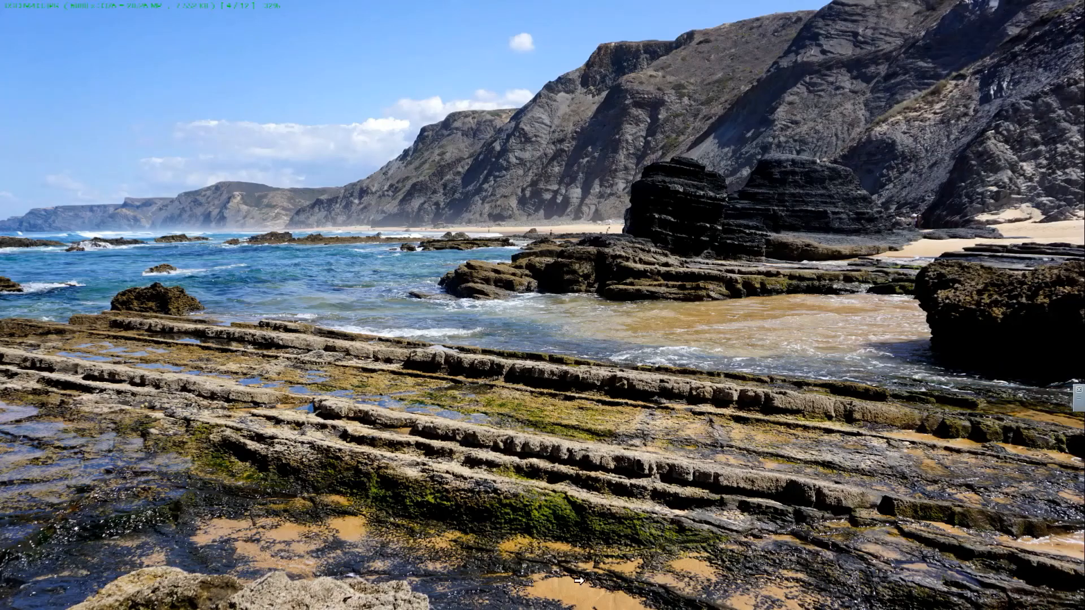
pyautogui.scroll(-1, 585, 595)
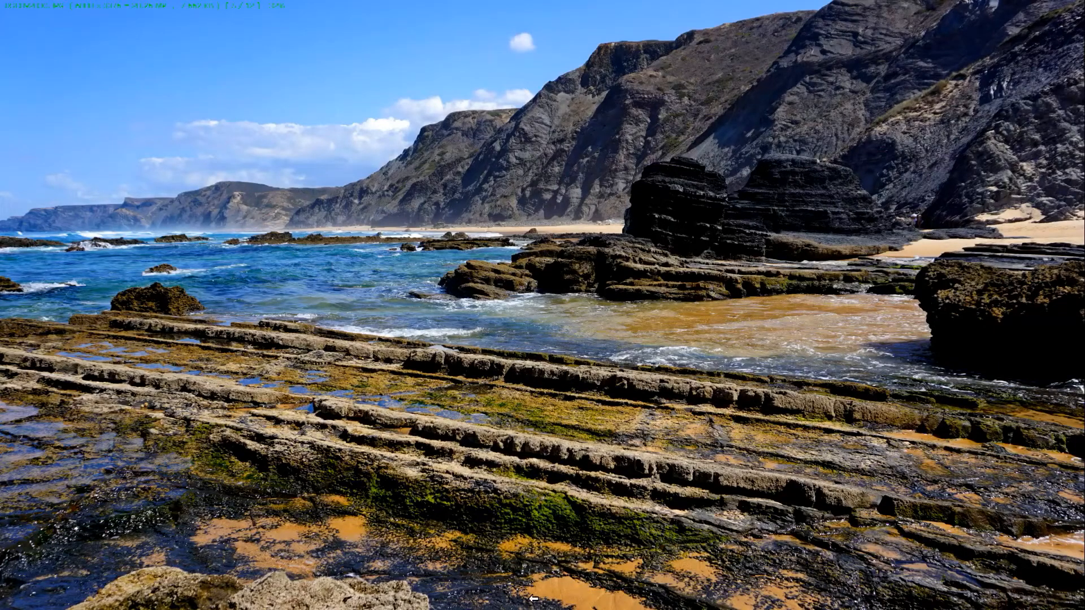
pyautogui.scroll(1, 533, 598)
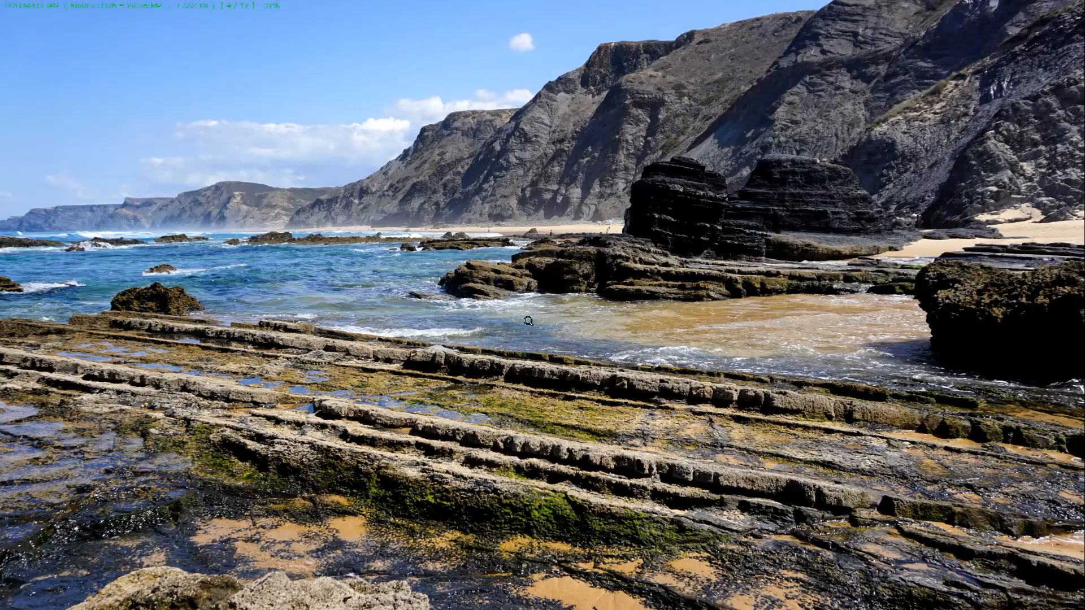
pyautogui.click(610, 602)
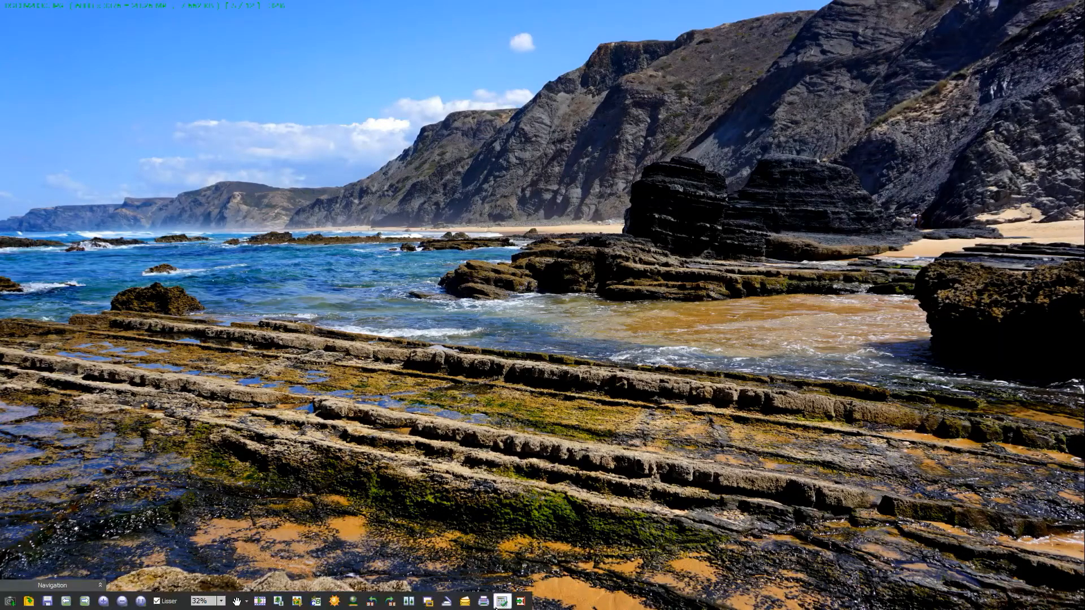
pyautogui.click(520, 602)
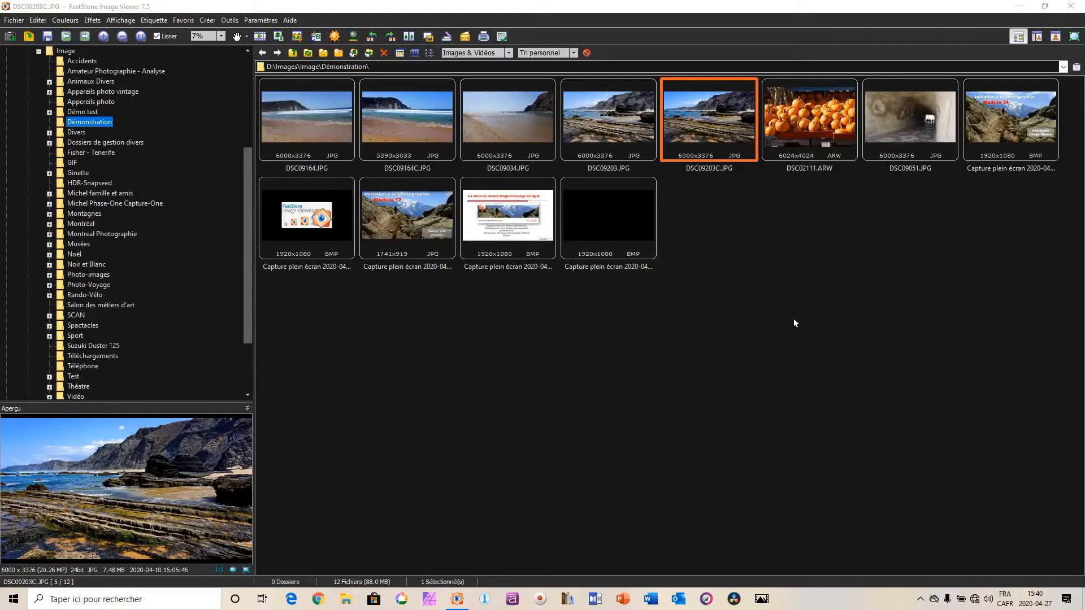
# - Select DSC02111.ARW and set RAW files to be viewed in Taille réelle with Haute Qualité interpolation enabled in the program settings
pyautogui.click(820, 121)
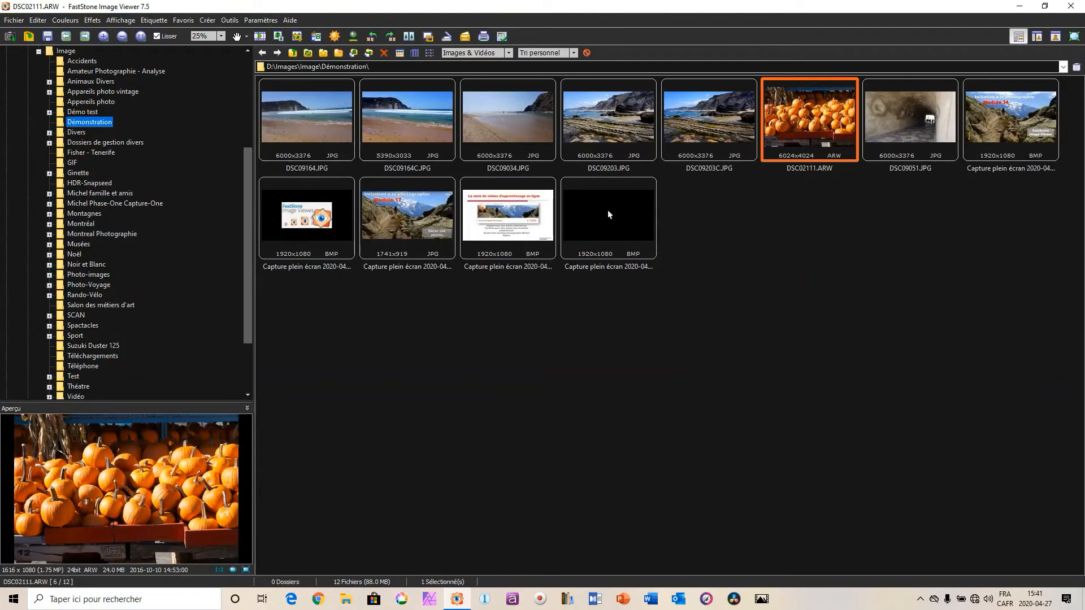
pyautogui.click(267, 21)
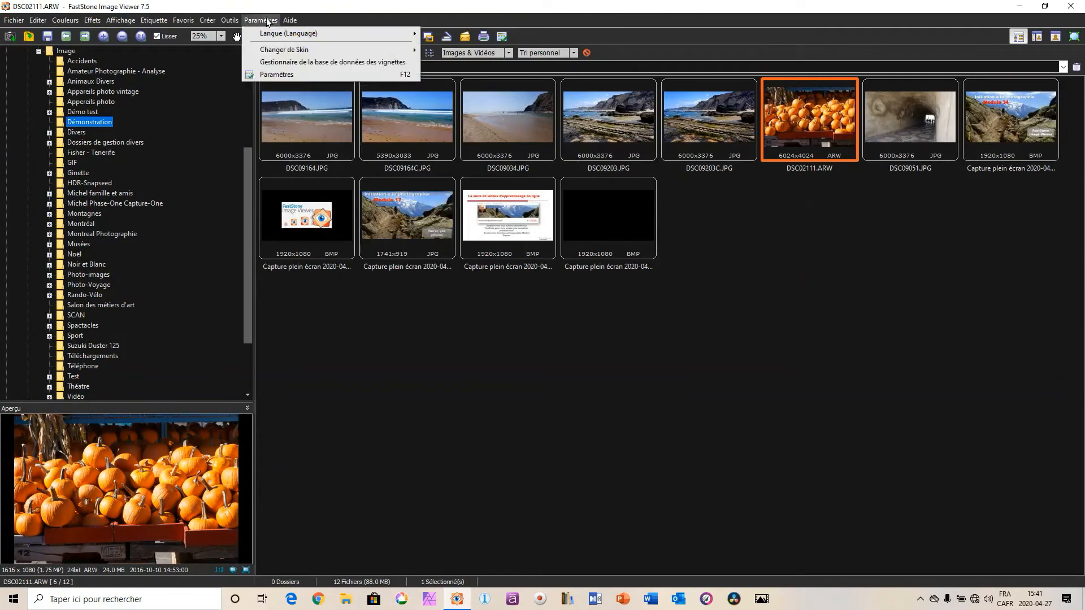
pyautogui.click(295, 75)
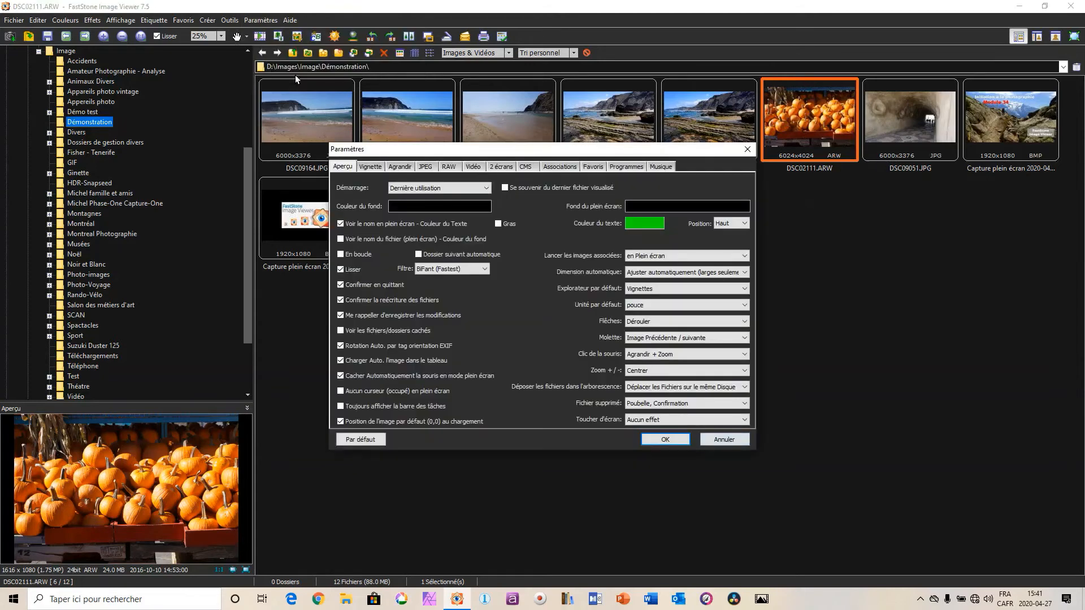
pyautogui.click(450, 167)
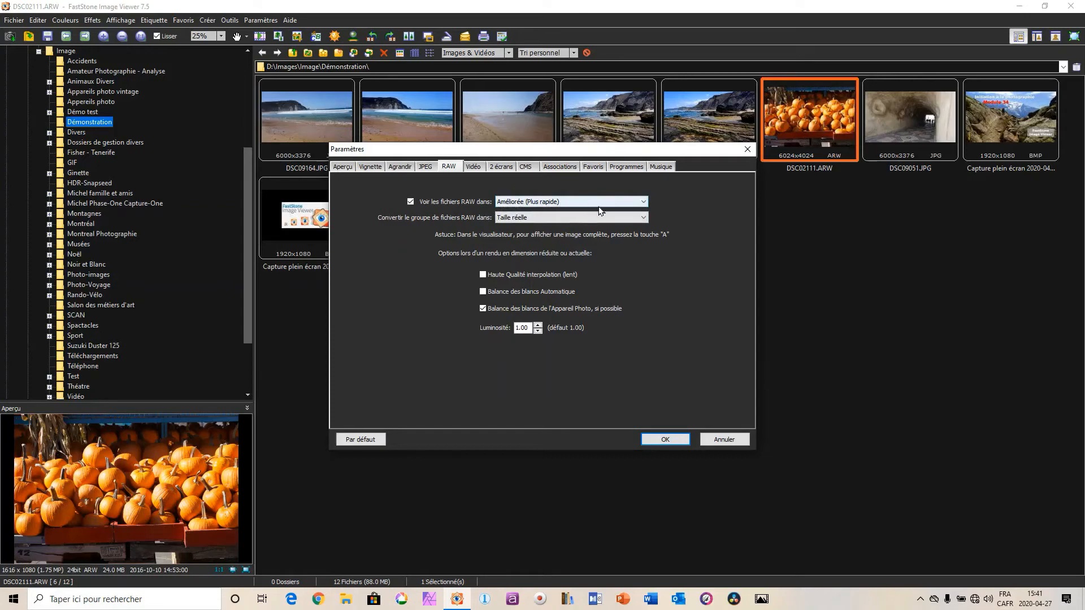
pyautogui.click(644, 202)
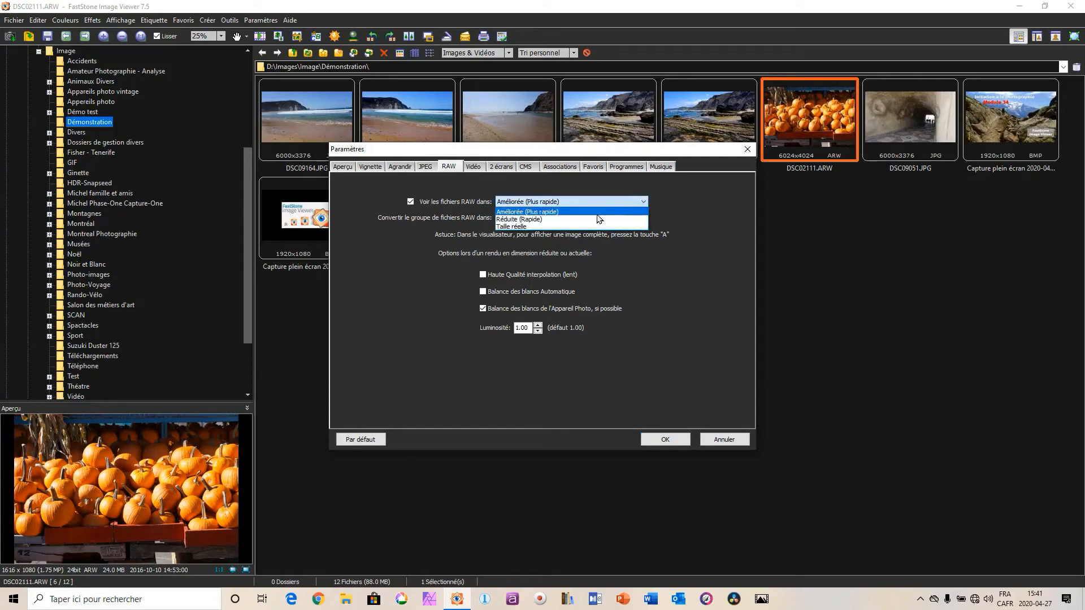
pyautogui.click(552, 226)
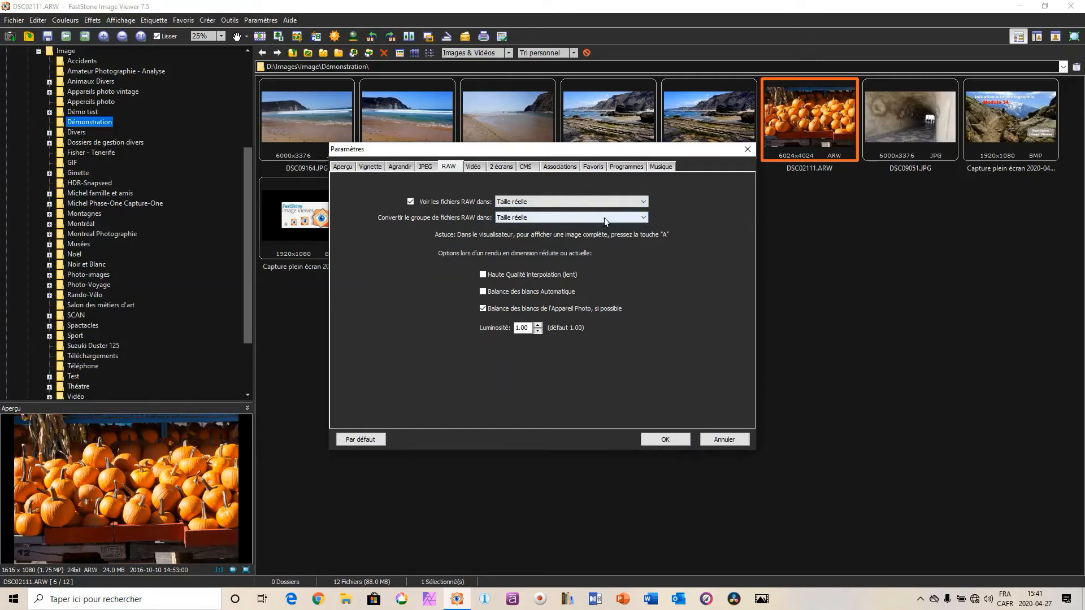
pyautogui.click(482, 276)
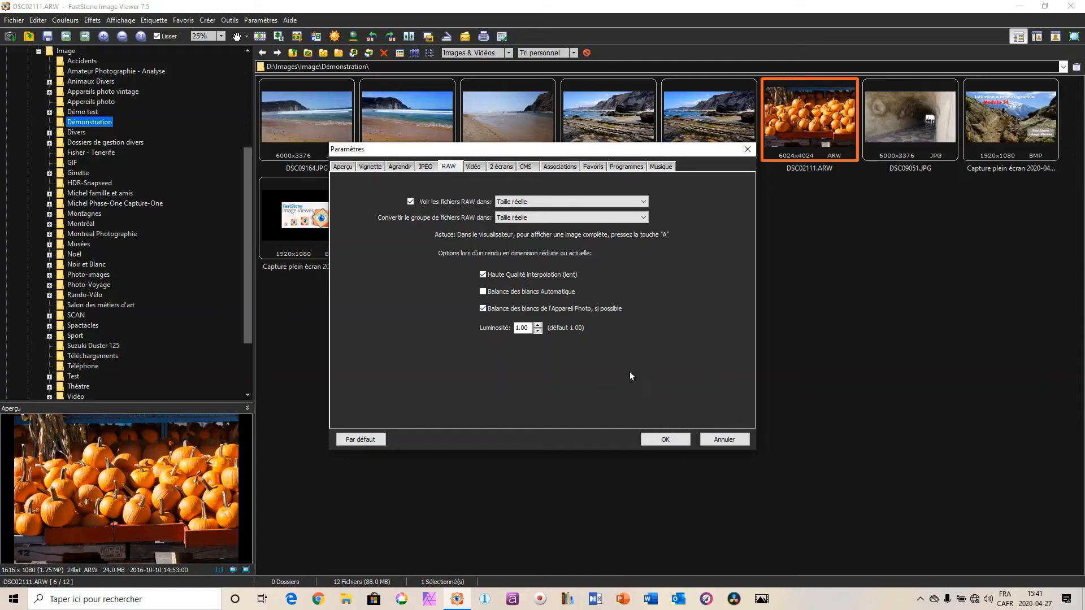
pyautogui.click(666, 439)
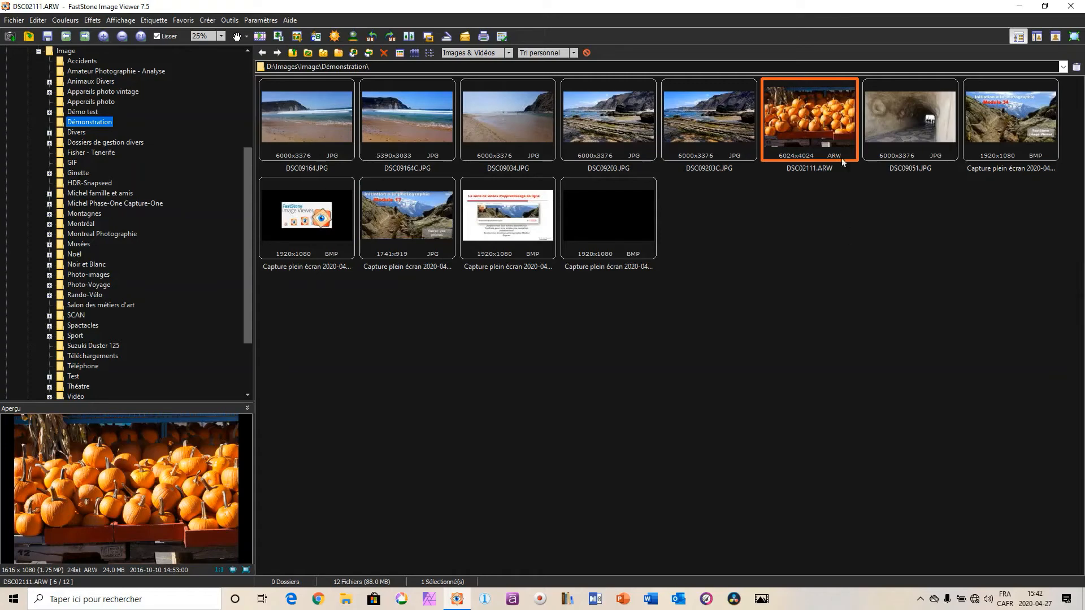
# - Show DSC02111.ARW in full screen and crop it to a full-width 16:9 ratio of 1616 x 909 pixels
pyautogui.moveTo(802, 119)
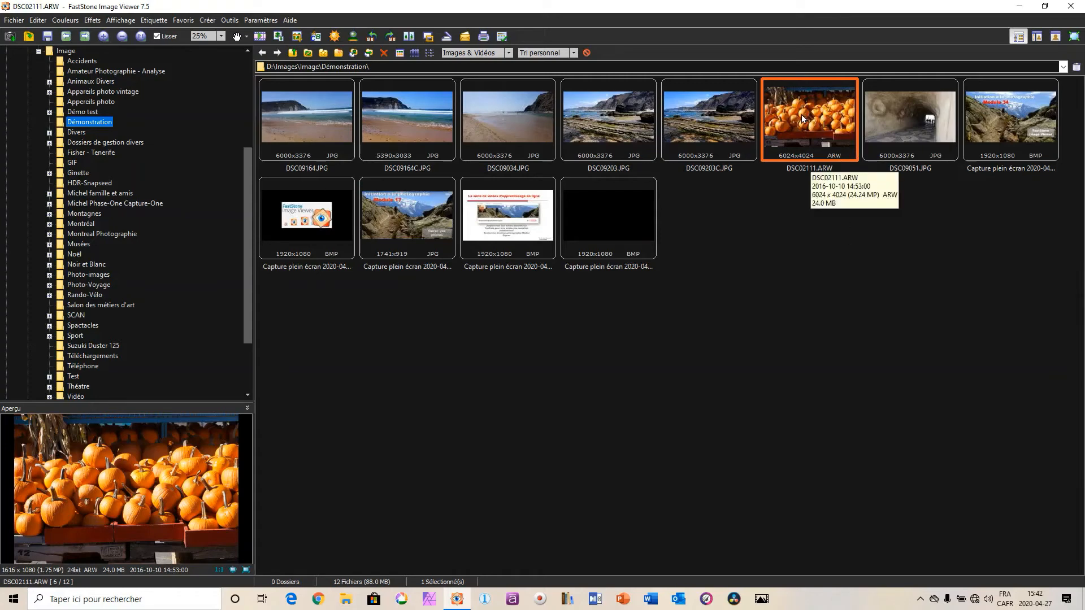
pyautogui.doubleClick(802, 118)
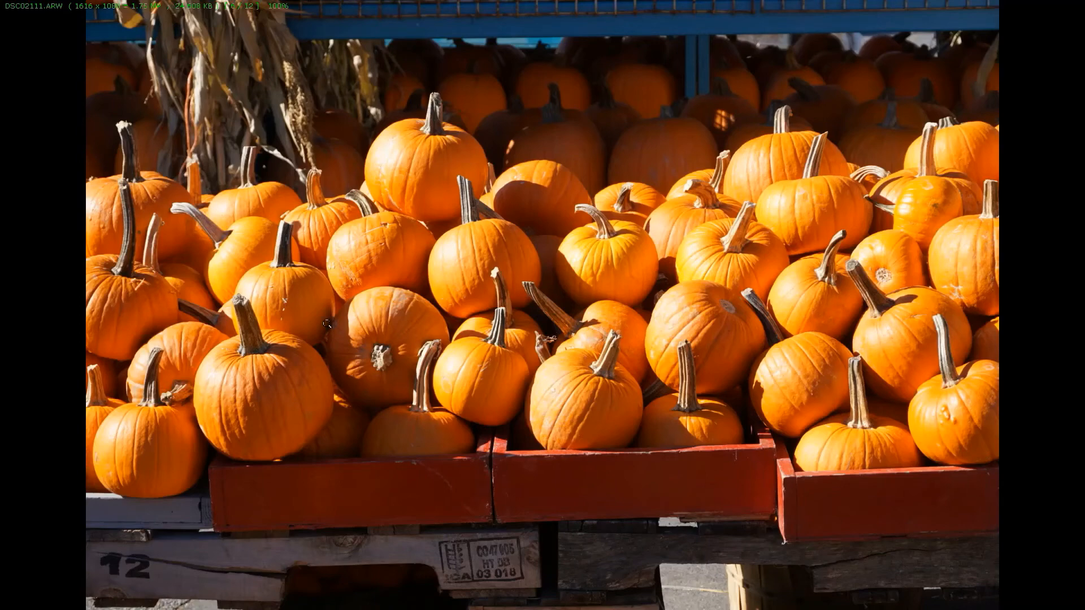
pyautogui.moveTo(2, 322)
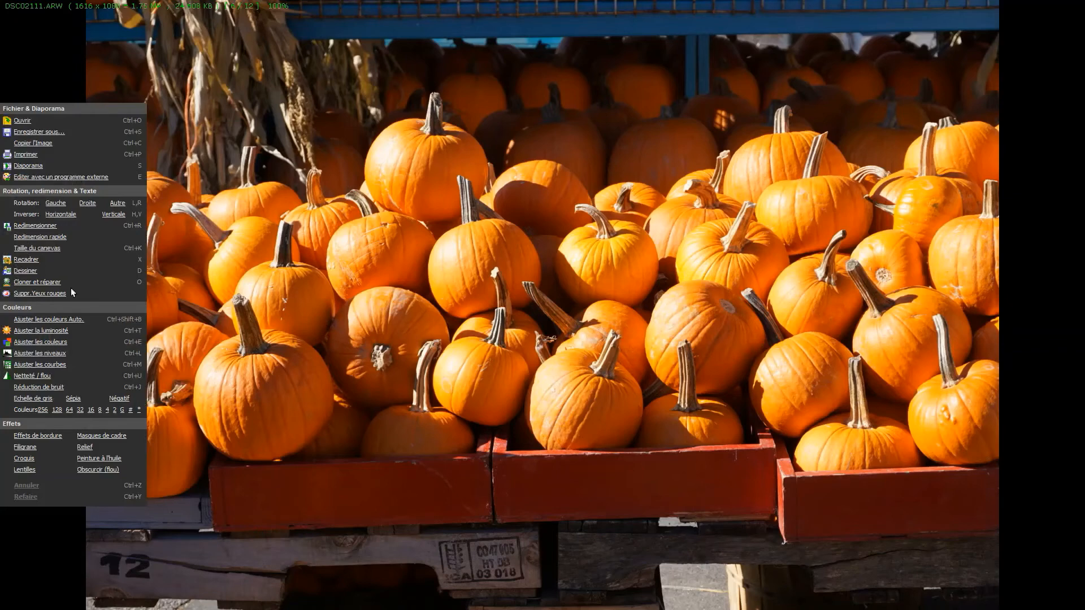
pyautogui.click(26, 259)
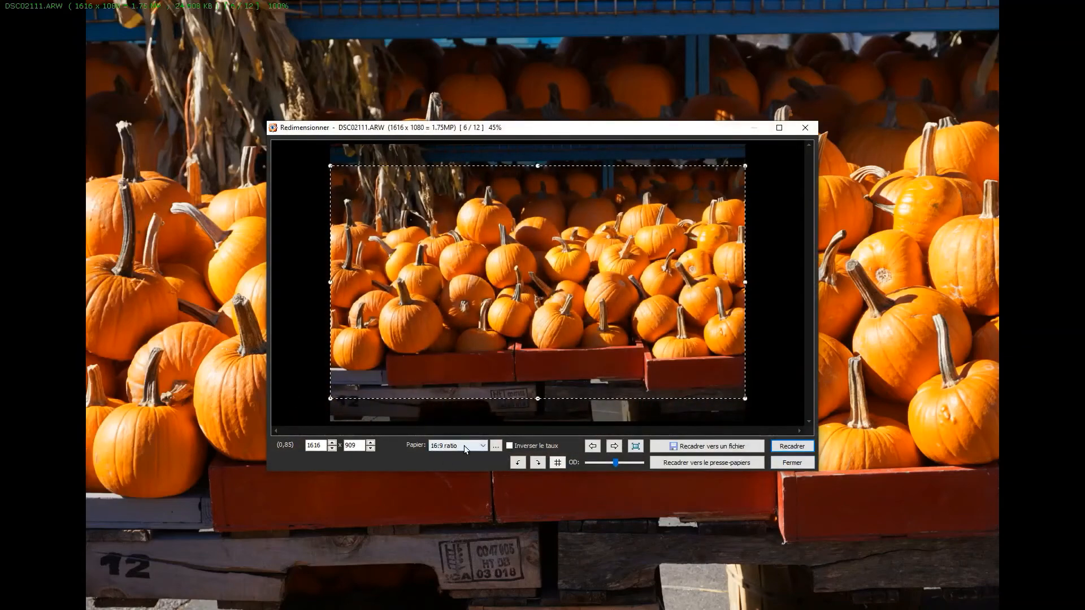
pyautogui.click(484, 446)
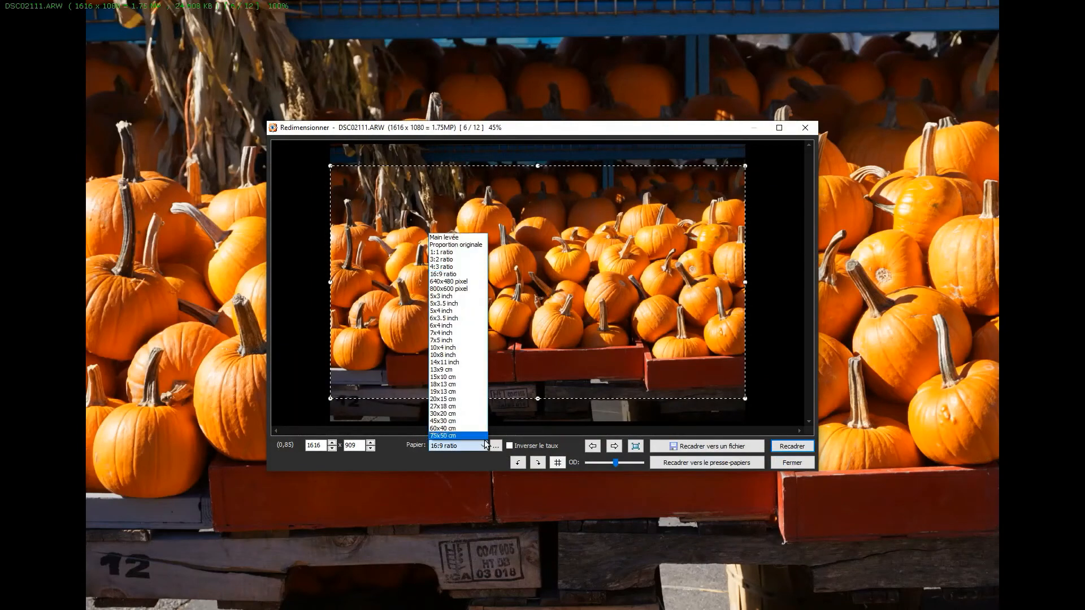
pyautogui.click(461, 277)
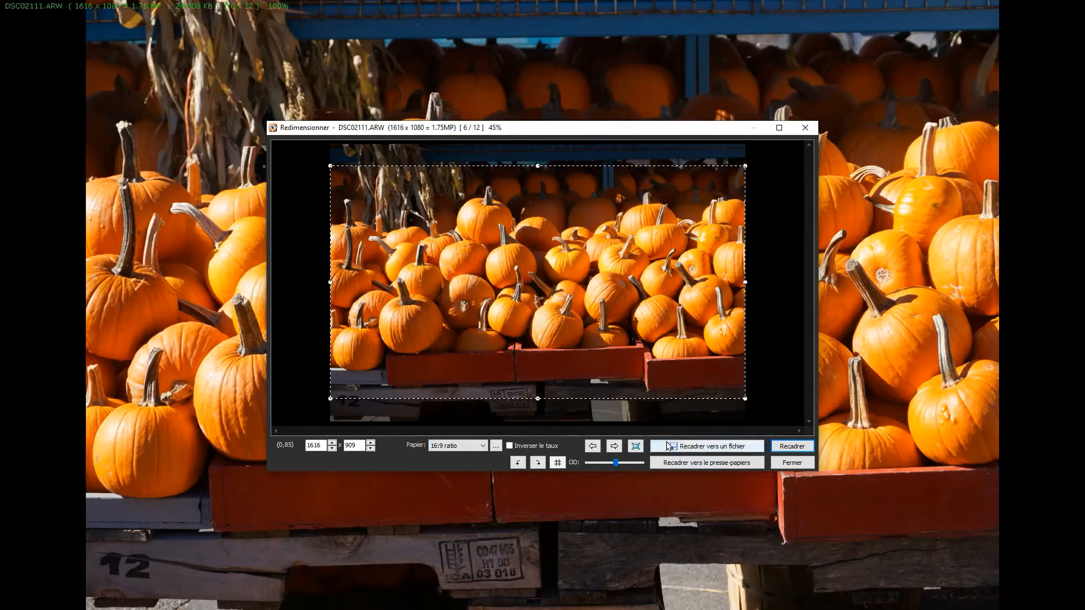
pyautogui.click(794, 447)
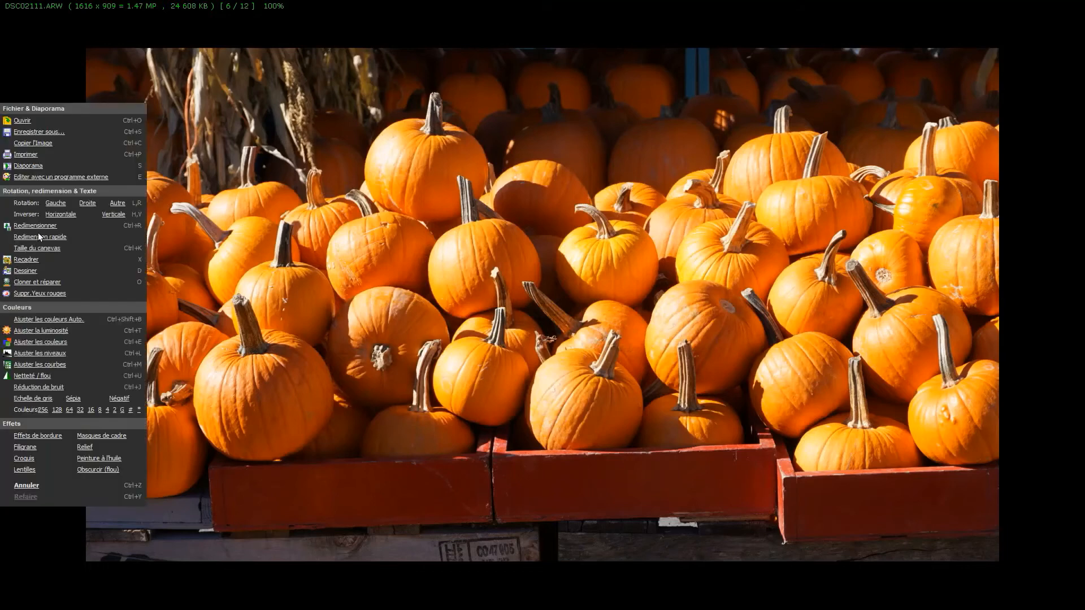
# - Rotate the pumpkin photo by 1.0 degree with automatic cropping and preserved proportions
pyautogui.click(117, 204)
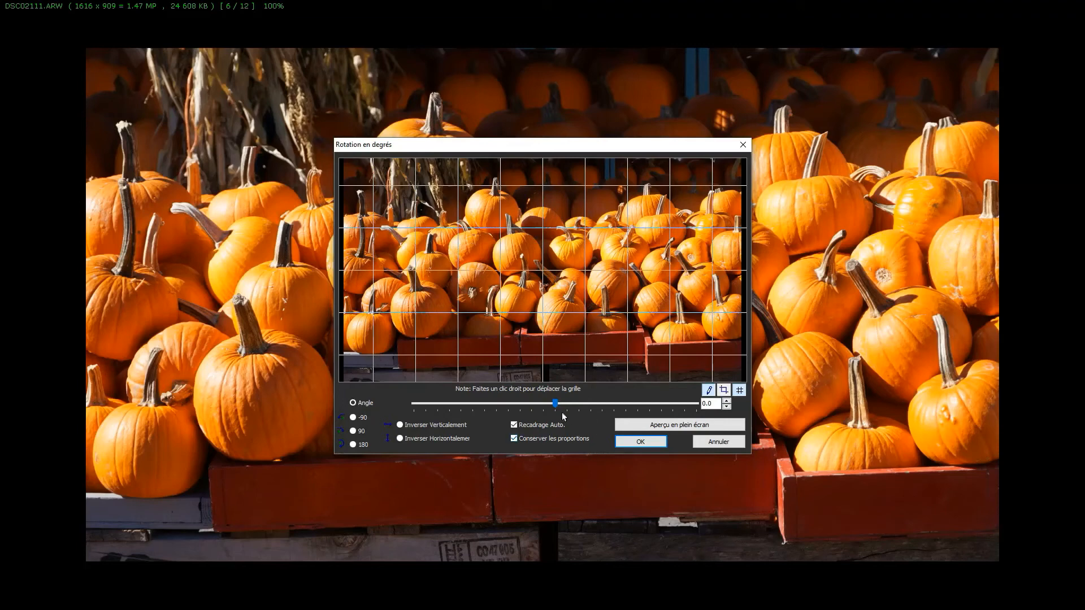
pyautogui.moveTo(555, 404); pyautogui.dragTo(556, 404)
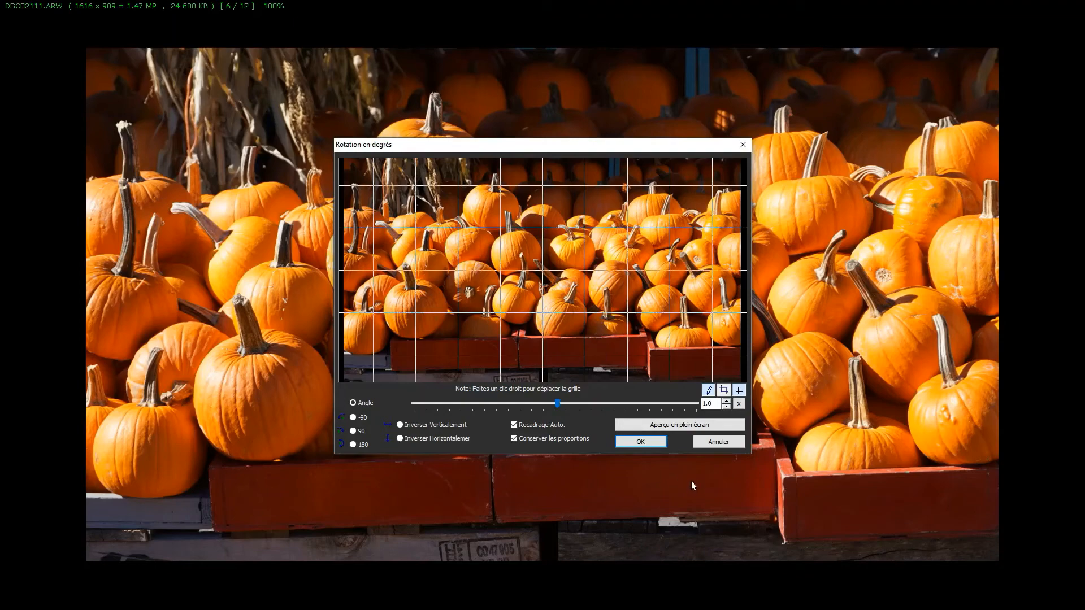
pyautogui.click(640, 443)
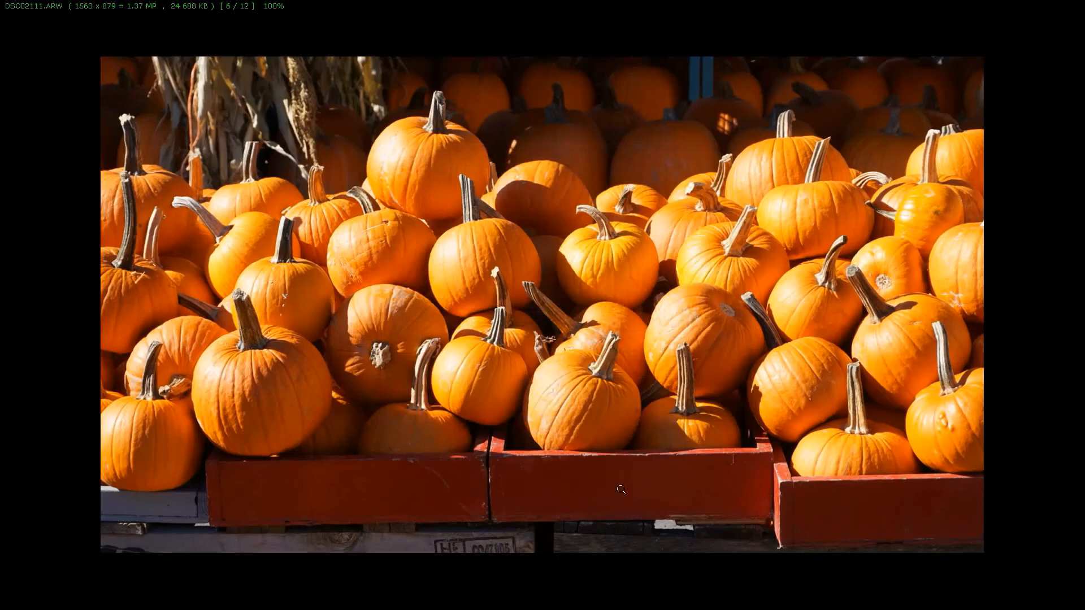
# - Try the automatic colour adjustment on the pumpkin photo and undo it
pyautogui.moveTo(2, 209)
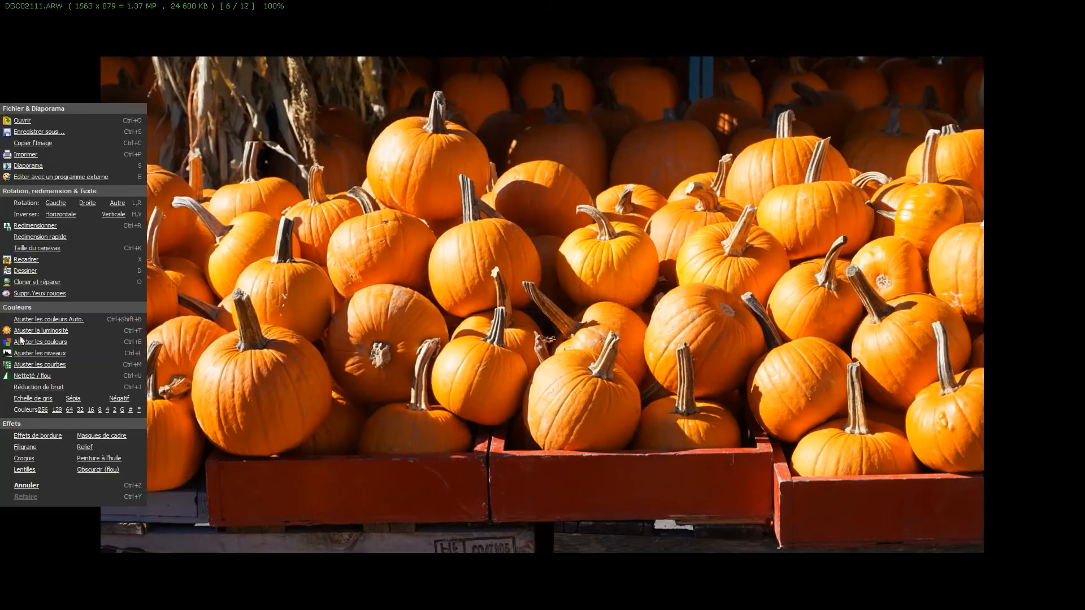
pyautogui.click(55, 323)
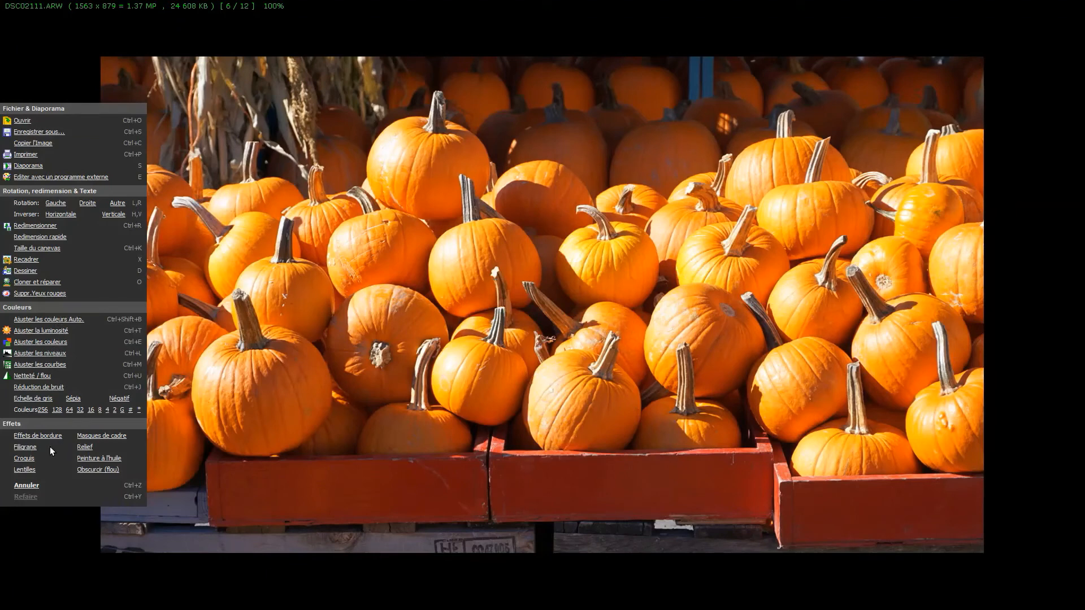
pyautogui.click(24, 487)
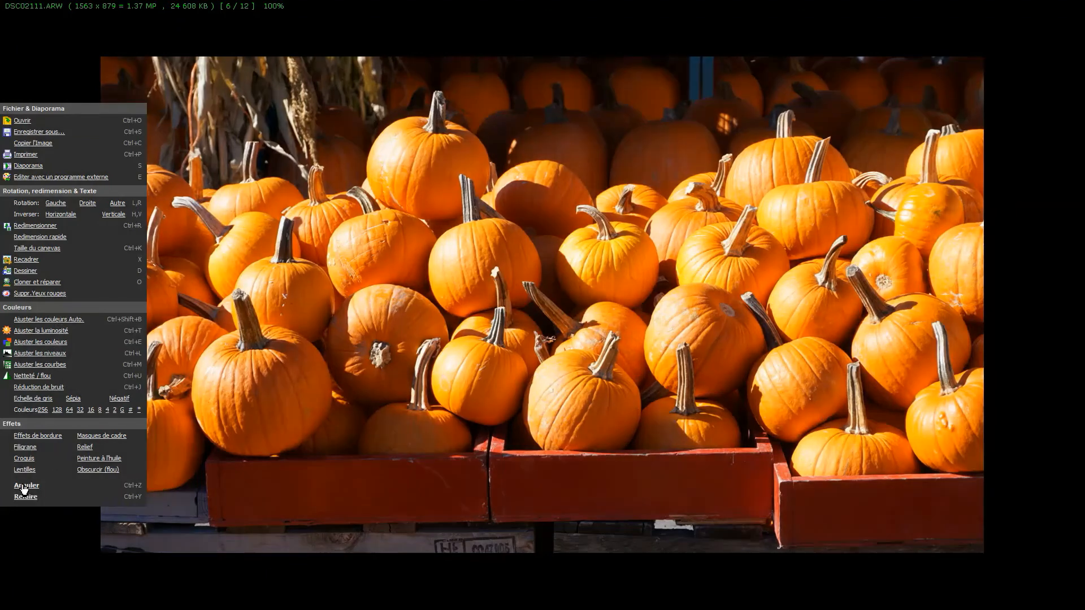
# - Adjust the photo's lighting with Tons foncés 15, Tons clairs -3, Contraste 14 and slightly increased Saturation
pyautogui.click(47, 332)
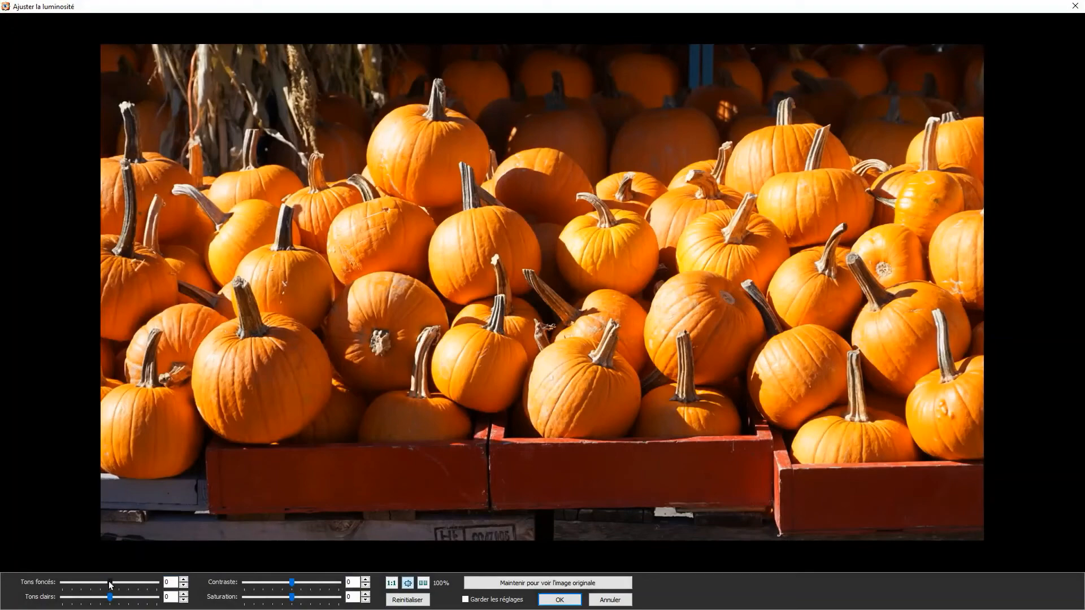
pyautogui.moveTo(110, 582)
pyautogui.mouseDown()
pyautogui.moveTo(136, 584)
pyautogui.moveTo(116, 586)
pyautogui.mouseUp()
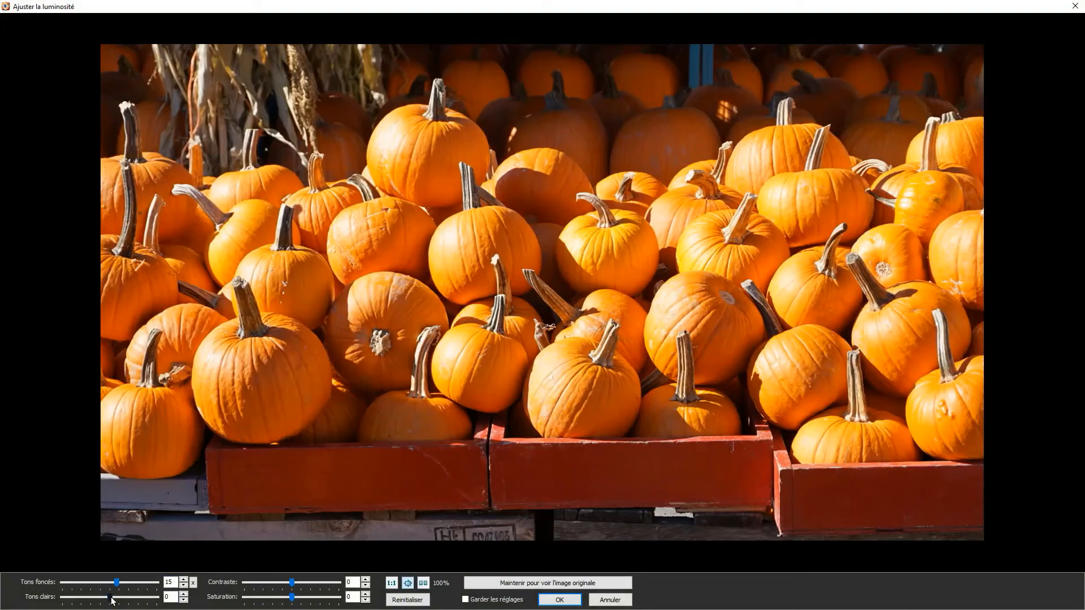
pyautogui.moveTo(111, 602)
pyautogui.mouseDown()
pyautogui.moveTo(125, 604)
pyautogui.moveTo(108, 603)
pyautogui.mouseUp()
pyautogui.moveTo(293, 586); pyautogui.dragTo(301, 586)
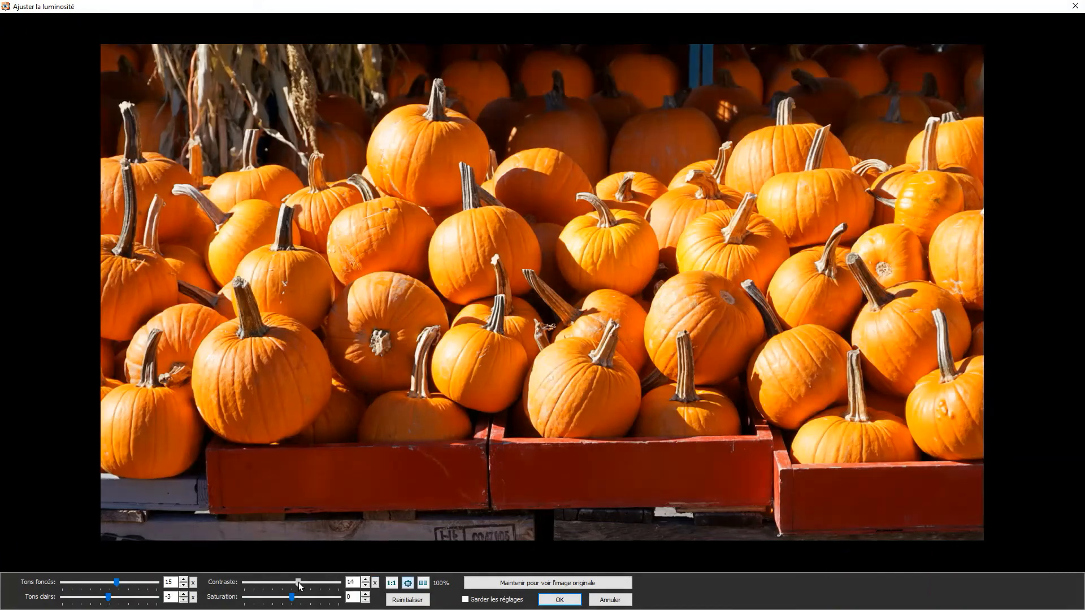
pyautogui.moveTo(294, 601); pyautogui.dragTo(297, 601)
pyautogui.click(557, 601)
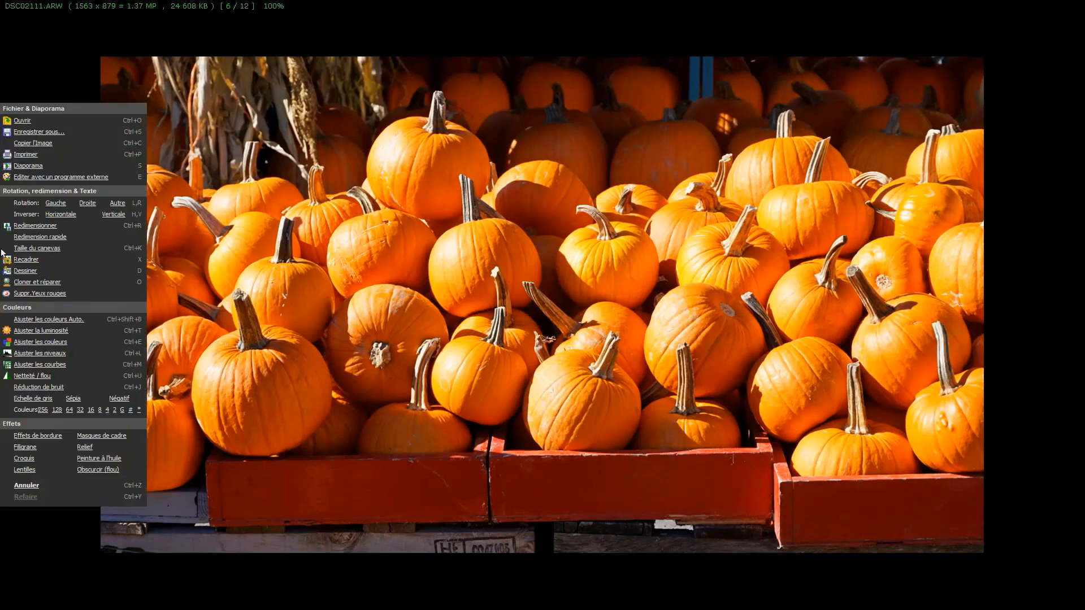
# - Sharpen the photo with a Netteté amount of 15, judging the effect at 200% preview
pyautogui.click(35, 378)
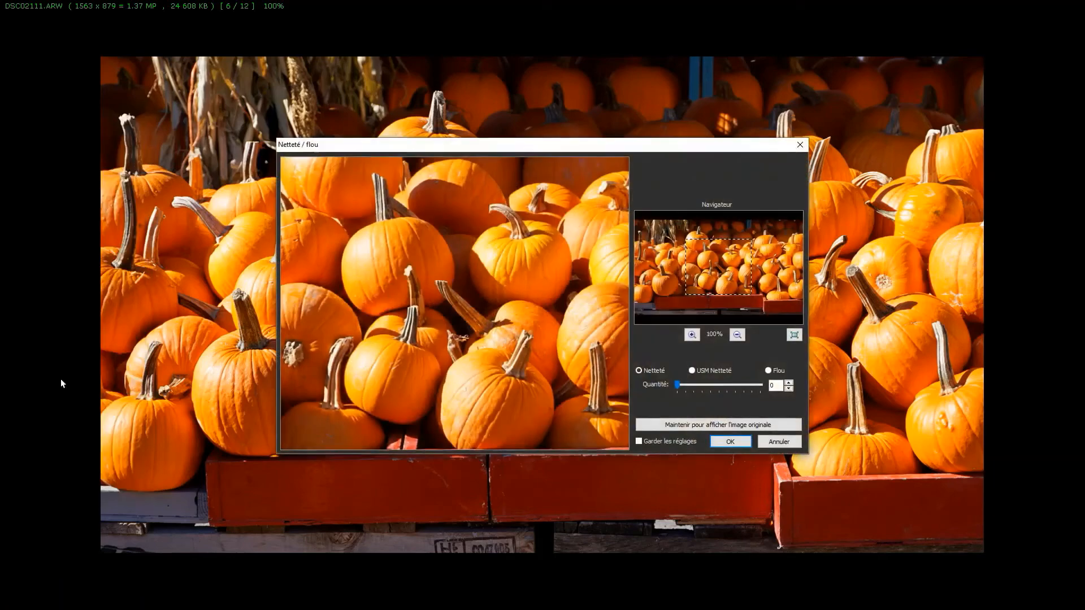
pyautogui.click(692, 337)
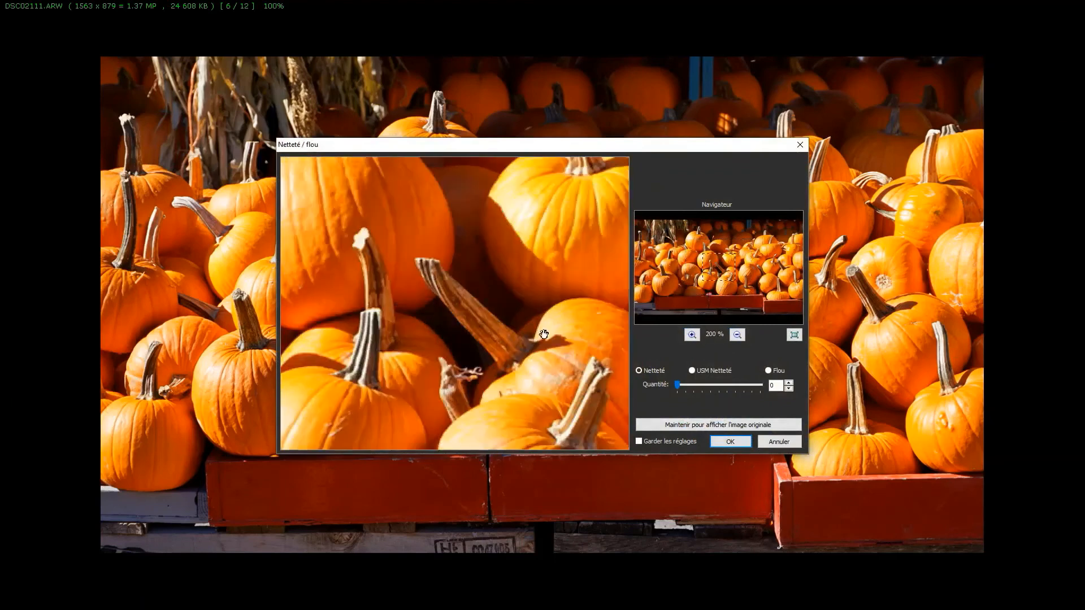
pyautogui.moveTo(447, 340); pyautogui.dragTo(528, 352)
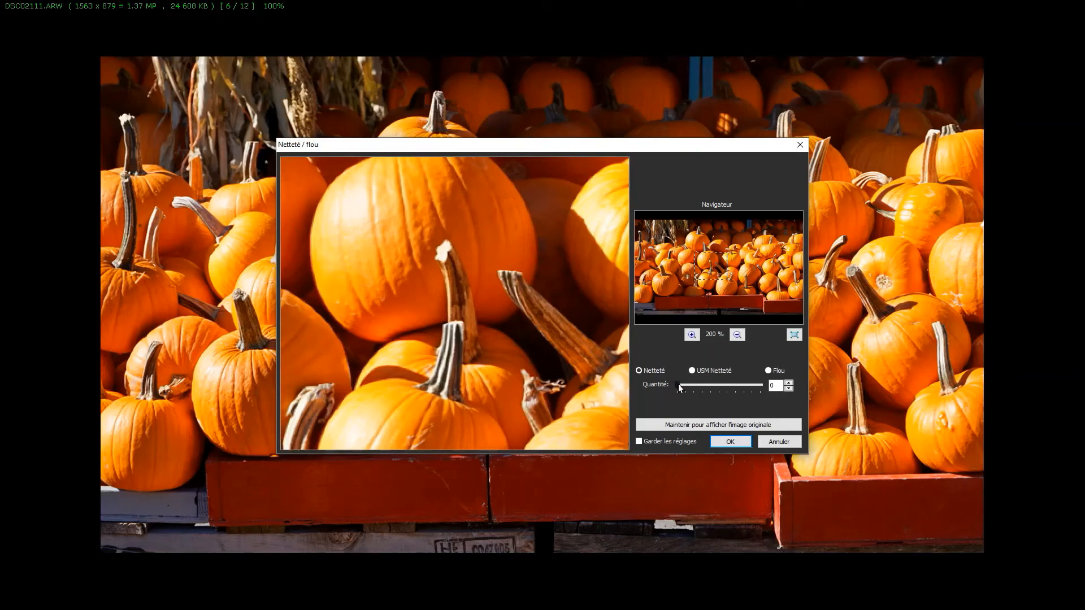
pyautogui.moveTo(678, 387); pyautogui.dragTo(687, 385)
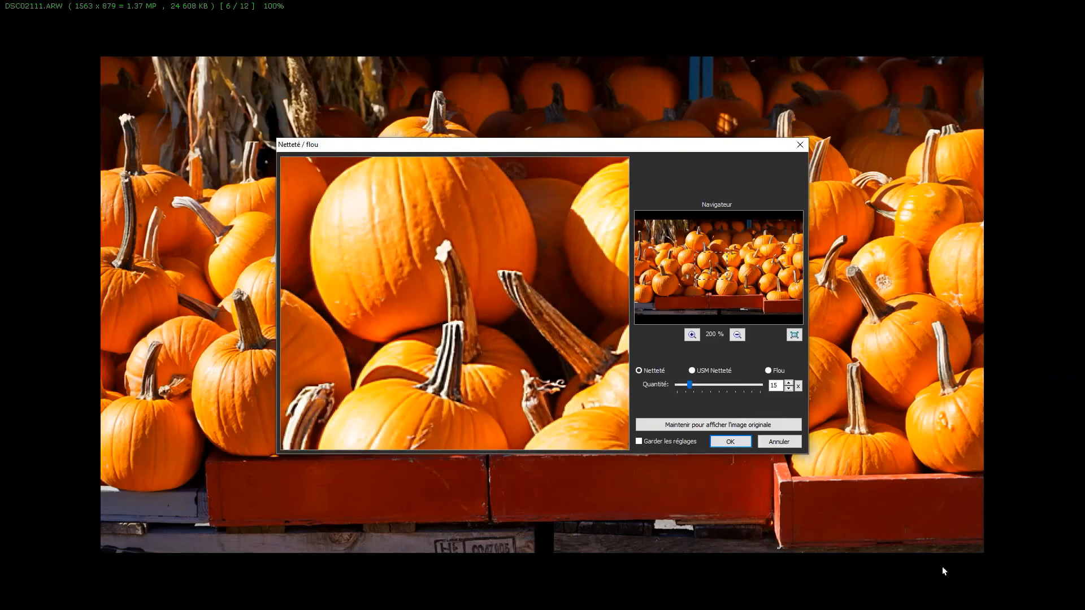
pyautogui.click(730, 442)
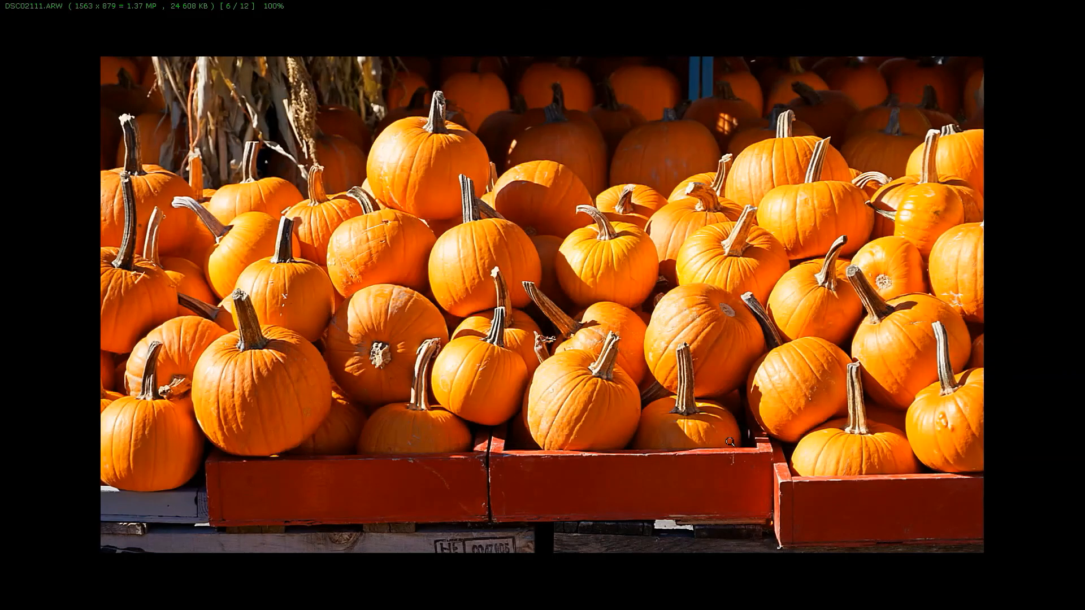
# - Save the edited photo as a JPEG named DSC02111 in the Démonstration folder
pyautogui.moveTo(3, 180)
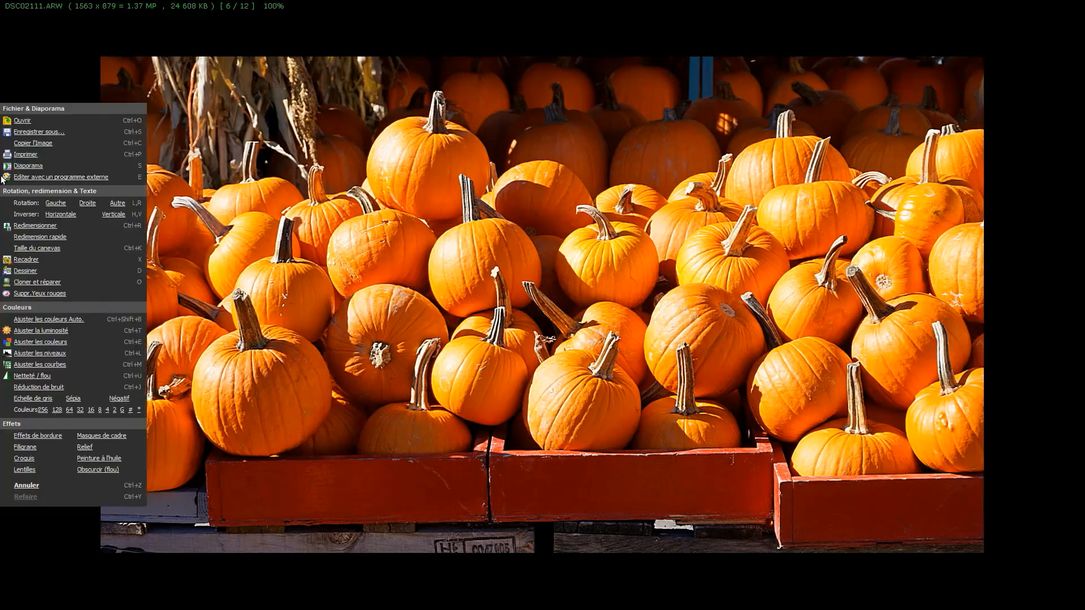
pyautogui.click(45, 132)
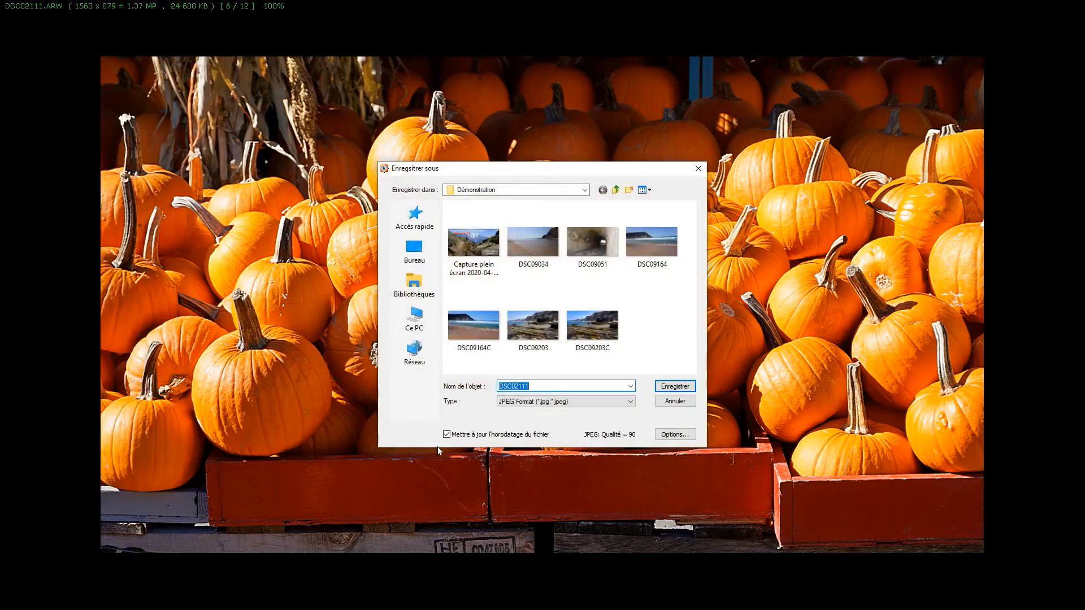
pyautogui.click(631, 402)
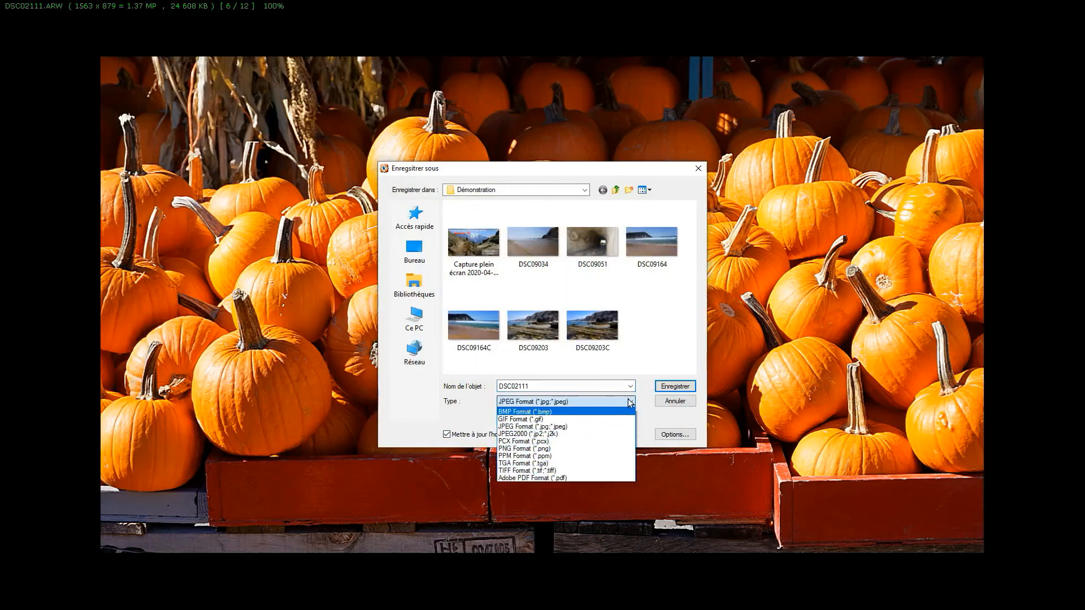
pyautogui.click(631, 402)
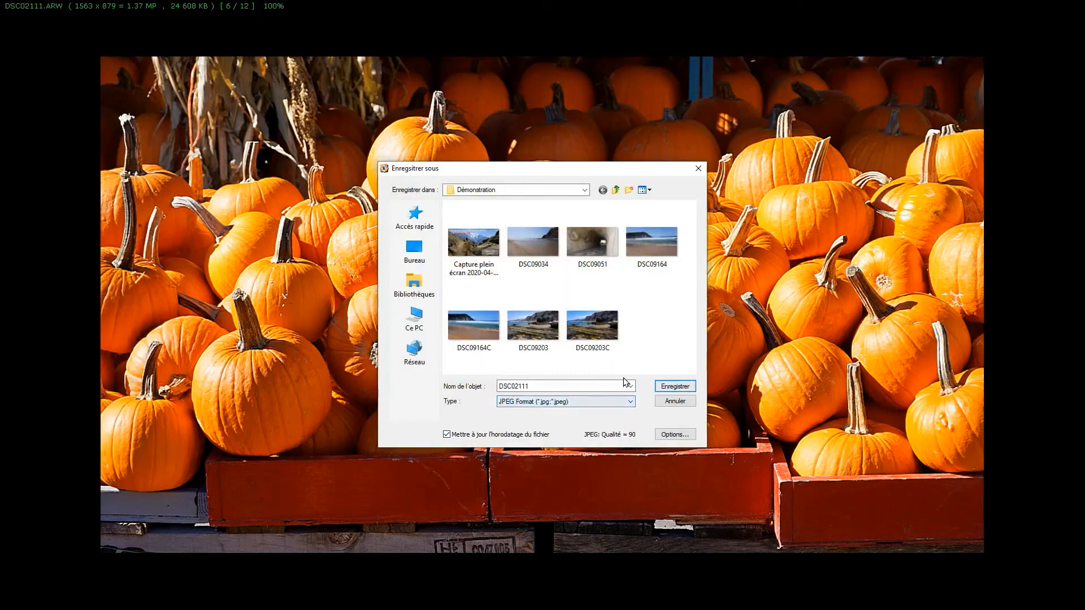
pyautogui.click(674, 387)
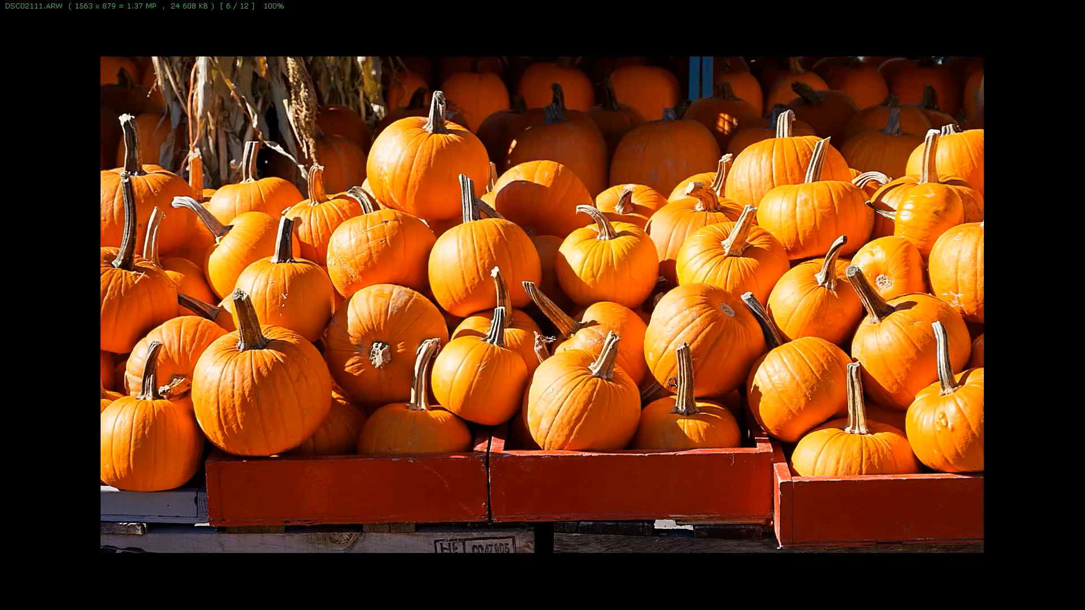
# - Return to the thumbnail browser and place DSC02111.jpg directly after DSC02111.ARW
pyautogui.moveTo(190, 6)
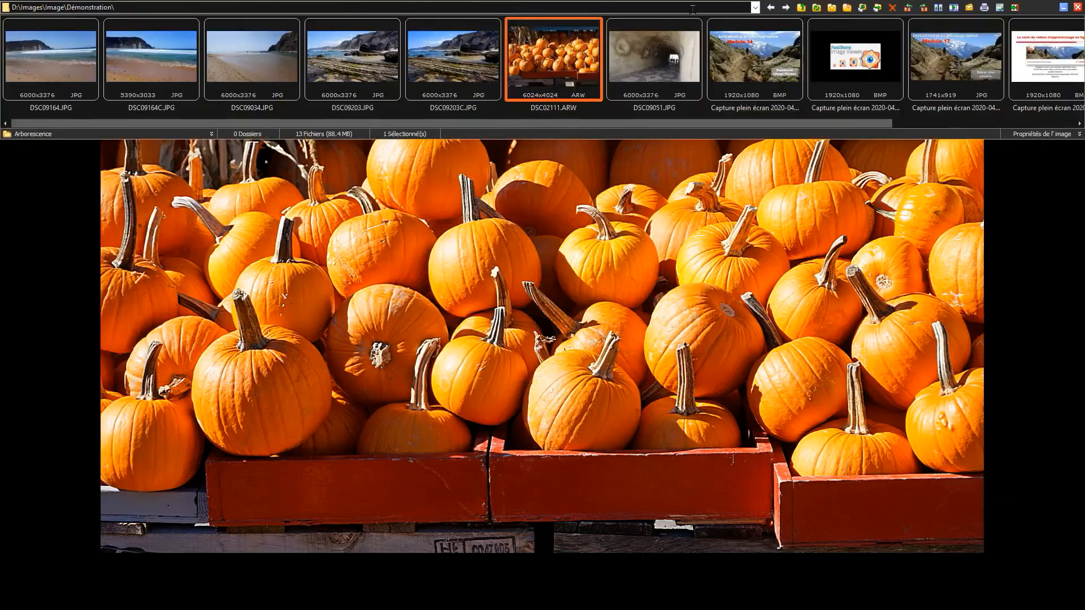
pyautogui.click(1014, 7)
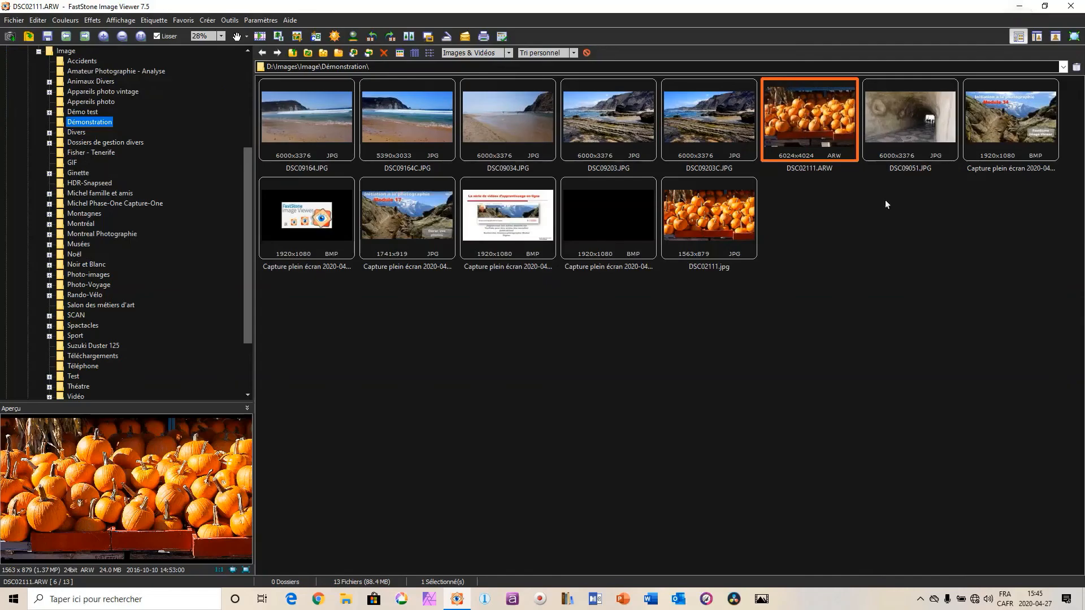
pyautogui.moveTo(721, 228); pyautogui.dragTo(860, 156)
# - Compare DSC02111.ARW with its edited copy DSC02111.jpg in full-screen view and return to the thumbnail browser
pyautogui.click(809, 141)
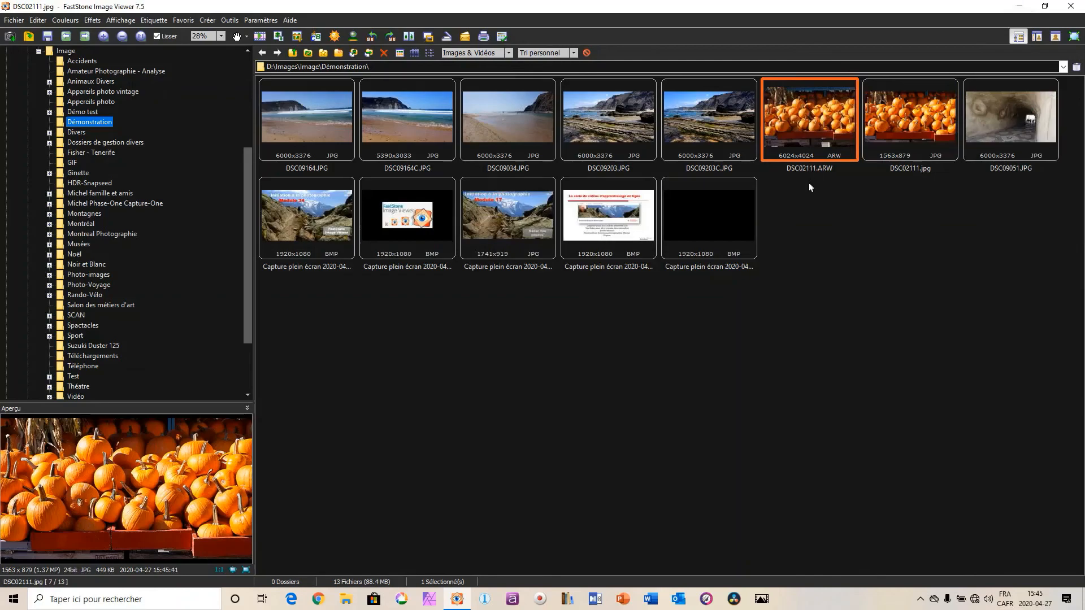
pyautogui.press('Return')
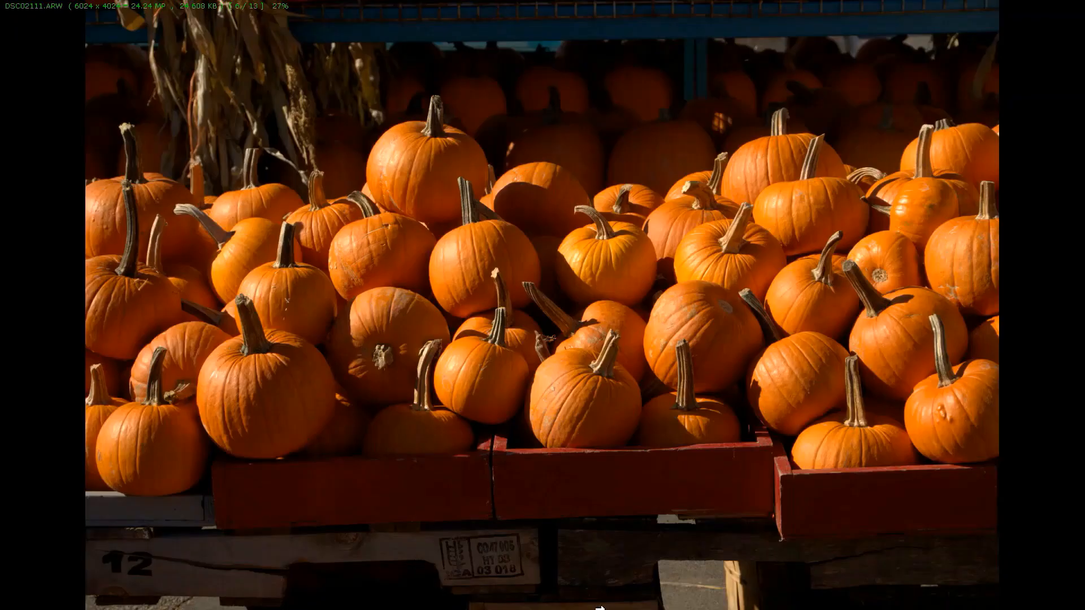
pyautogui.click(667, 598)
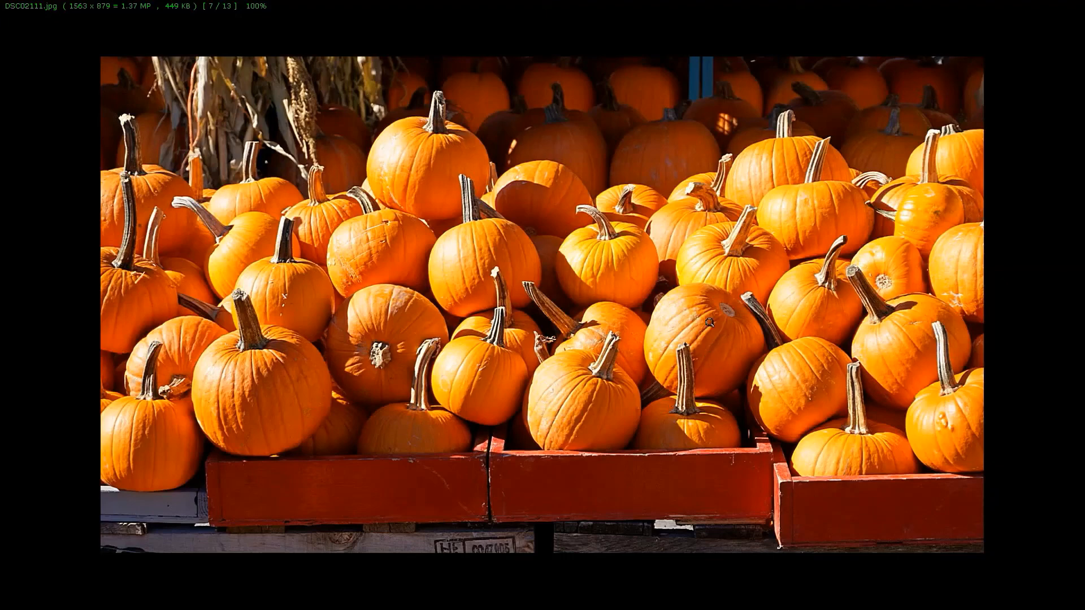
pyautogui.moveTo(724, 5)
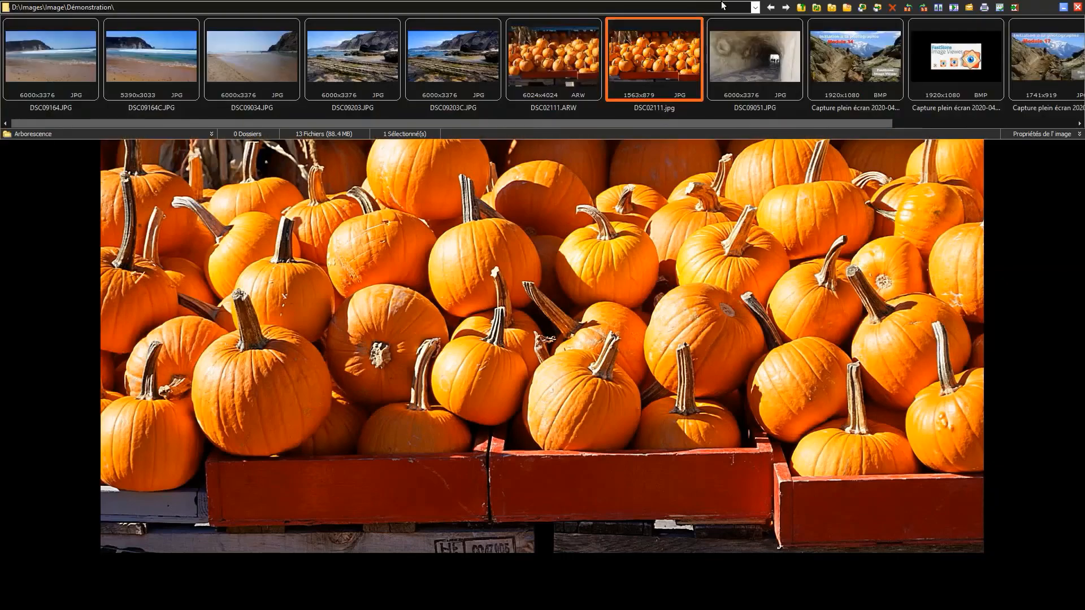
pyautogui.click(918, 8)
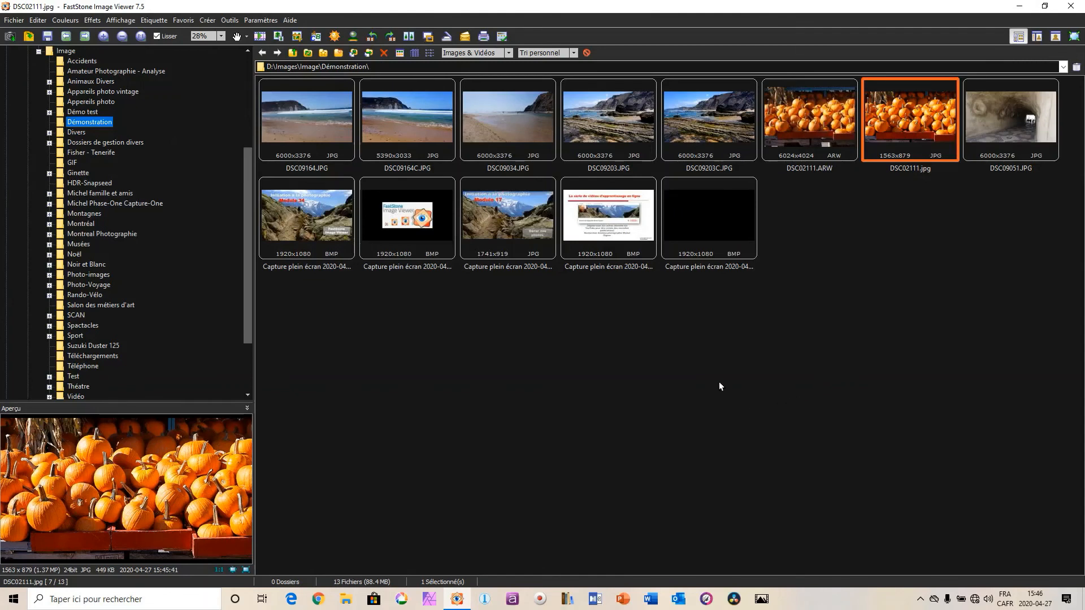
# - Show the online video series slide in full screen and advance to the last image in the folder
pyautogui.click(600, 217)
pyautogui.doubleClick(601, 218)
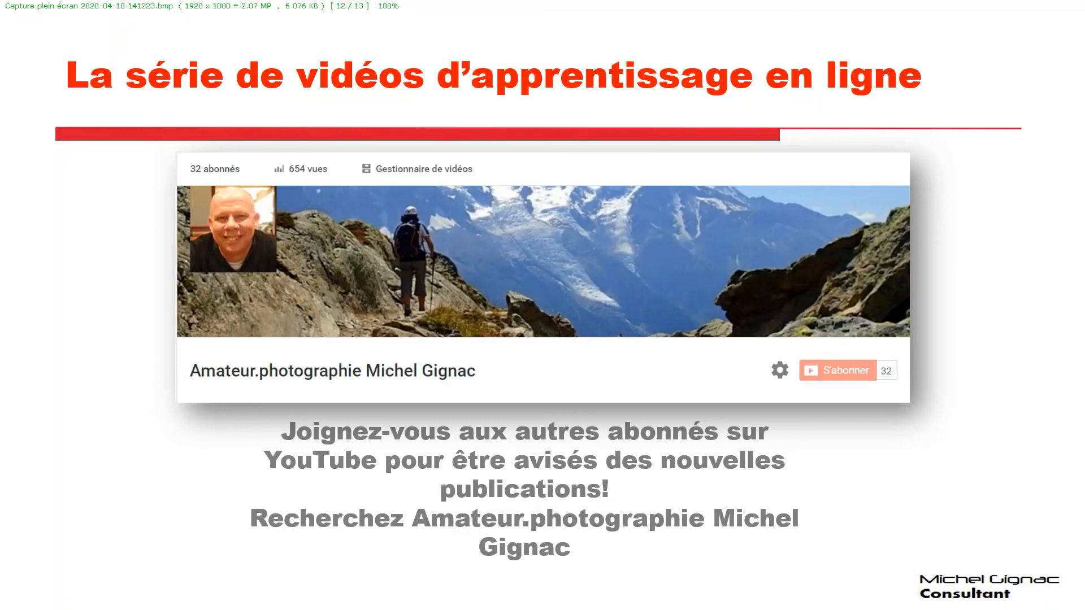
pyautogui.press('Right')
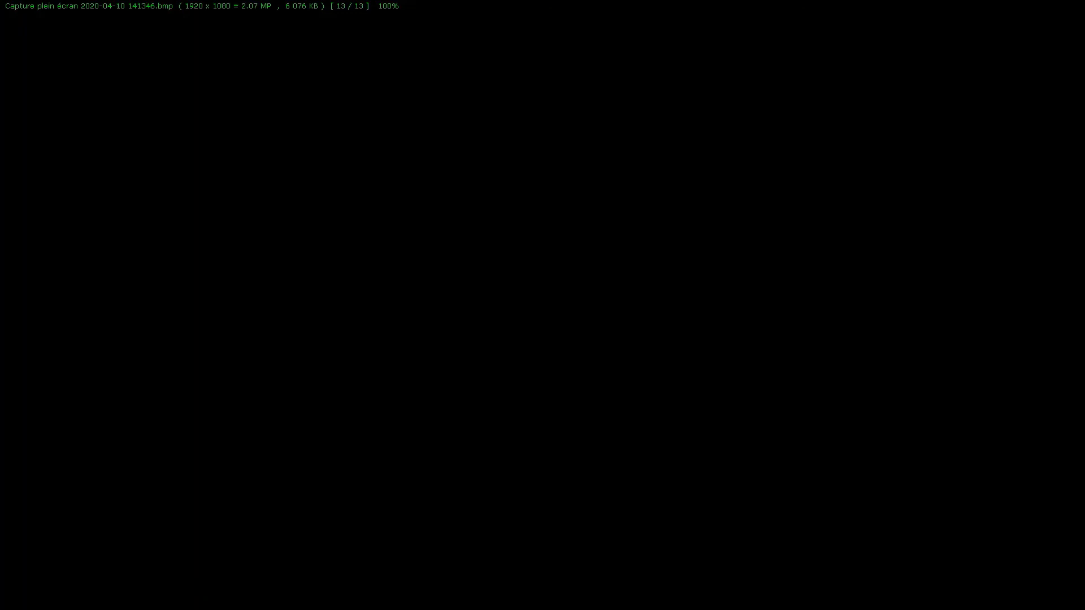